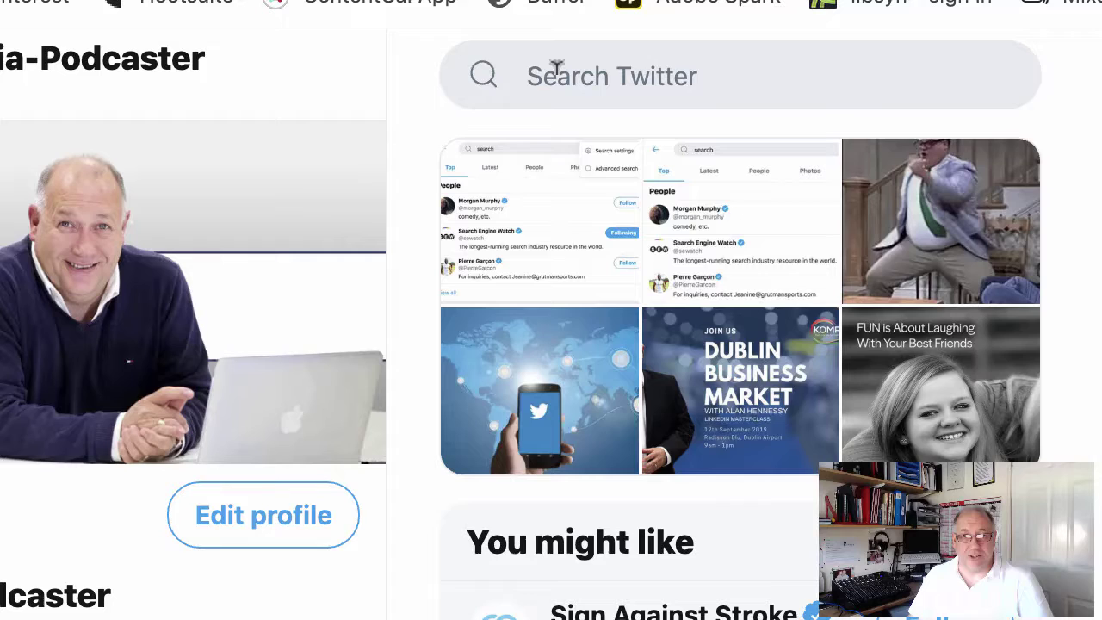
# Step: Search Twitter for 'SMtalk' to list the matching tweets
pyautogui.click(555, 71)
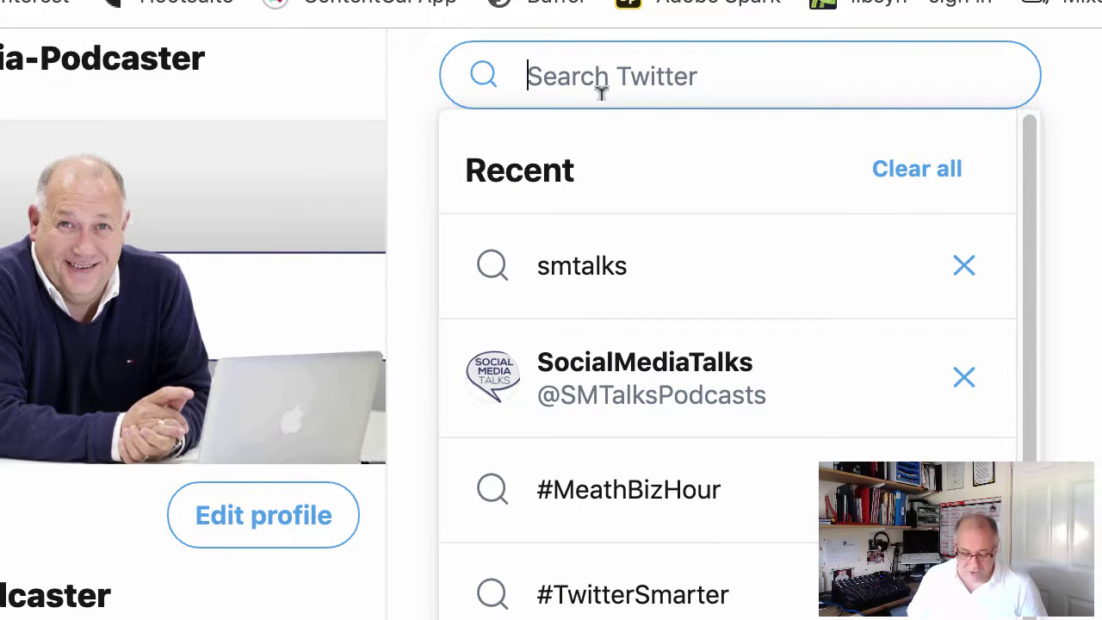
pyautogui.write('S')
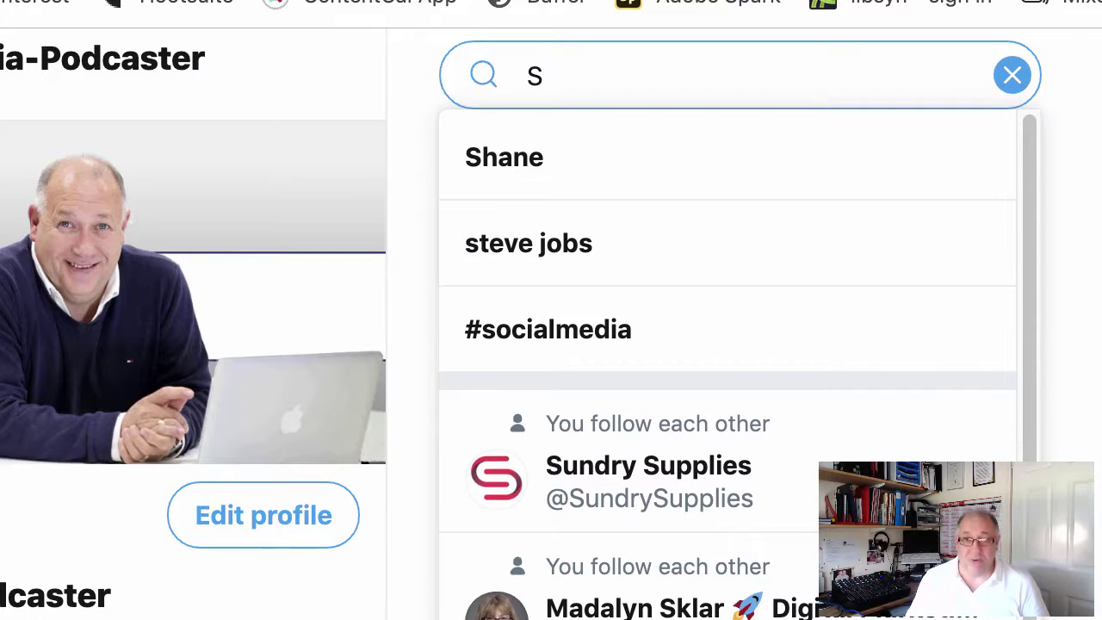
pyautogui.write('M')
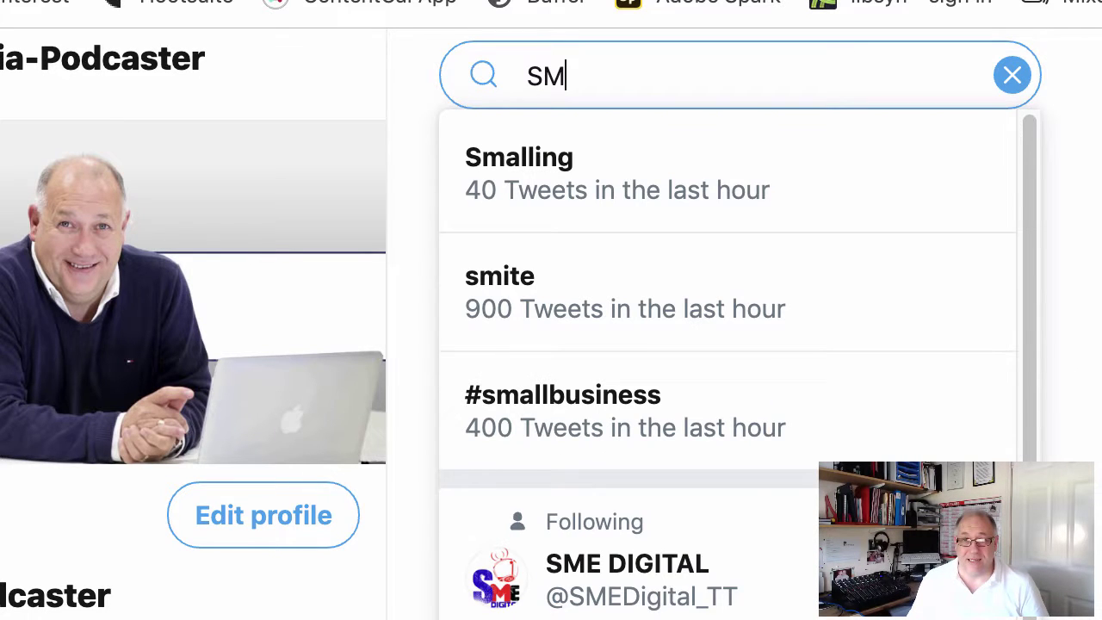
pyautogui.write('talk')
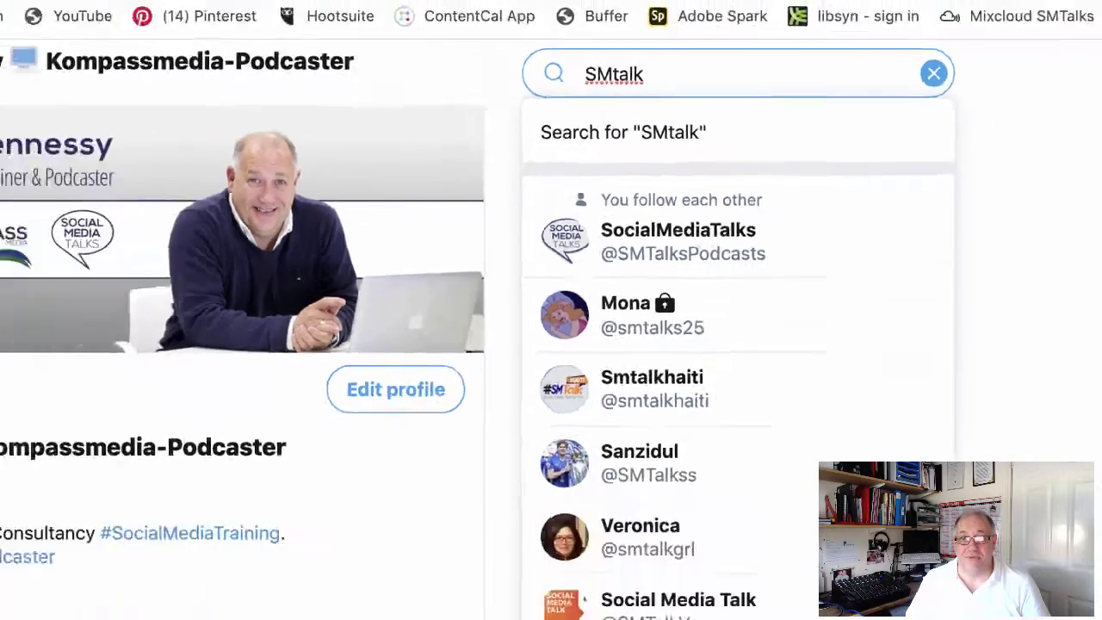
pyautogui.press('Return')
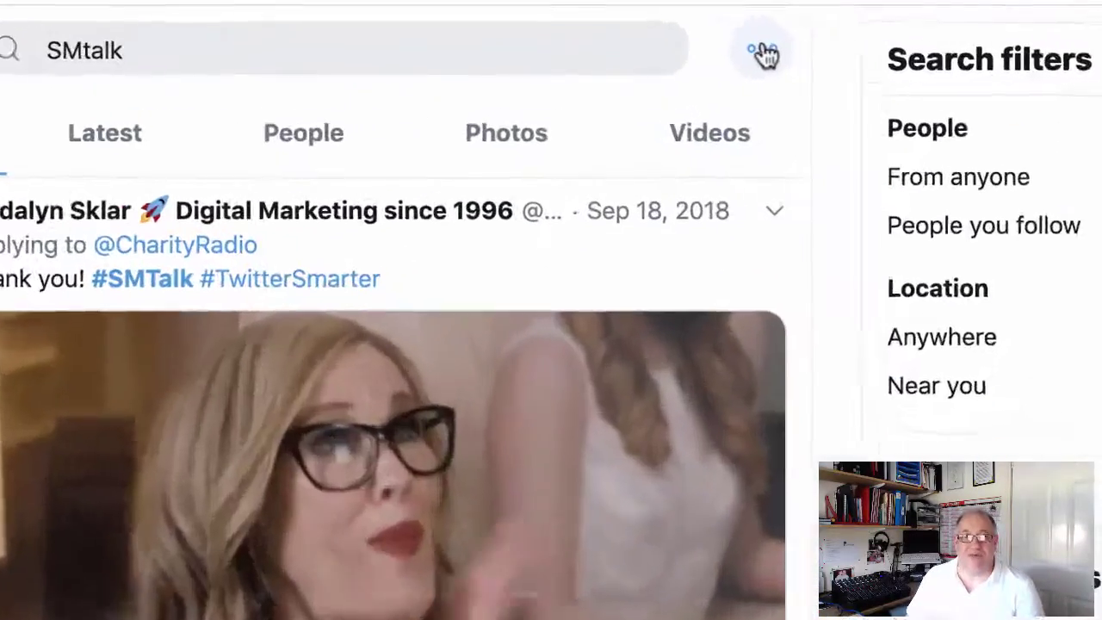
# Step: Bring up the extra search options beside the search bar
pyautogui.click(634, 69)
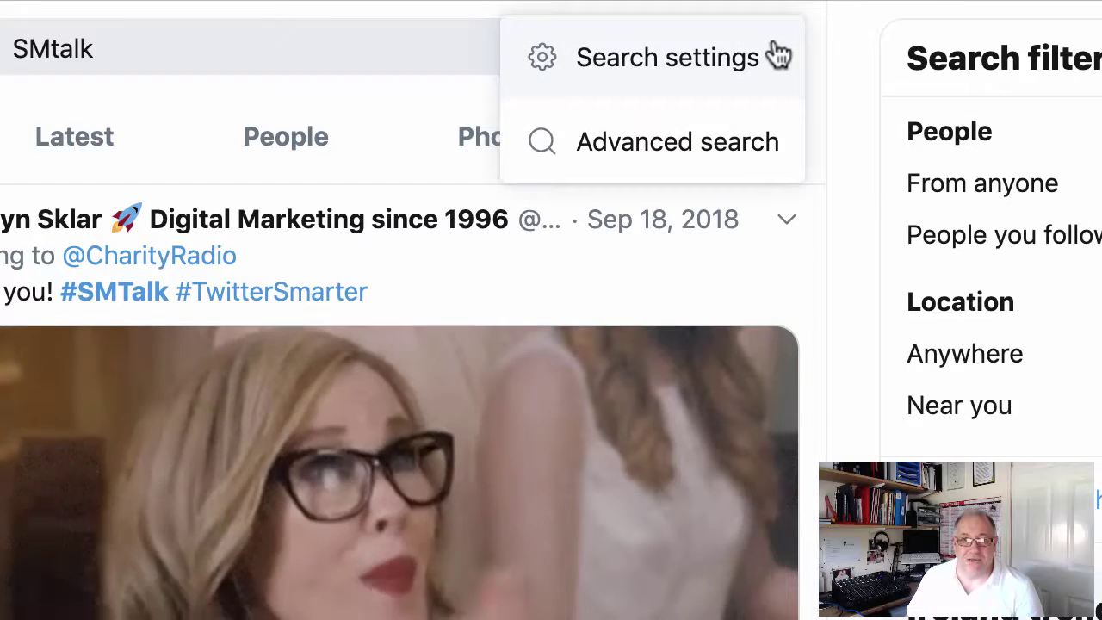
pyautogui.click(813, 59)
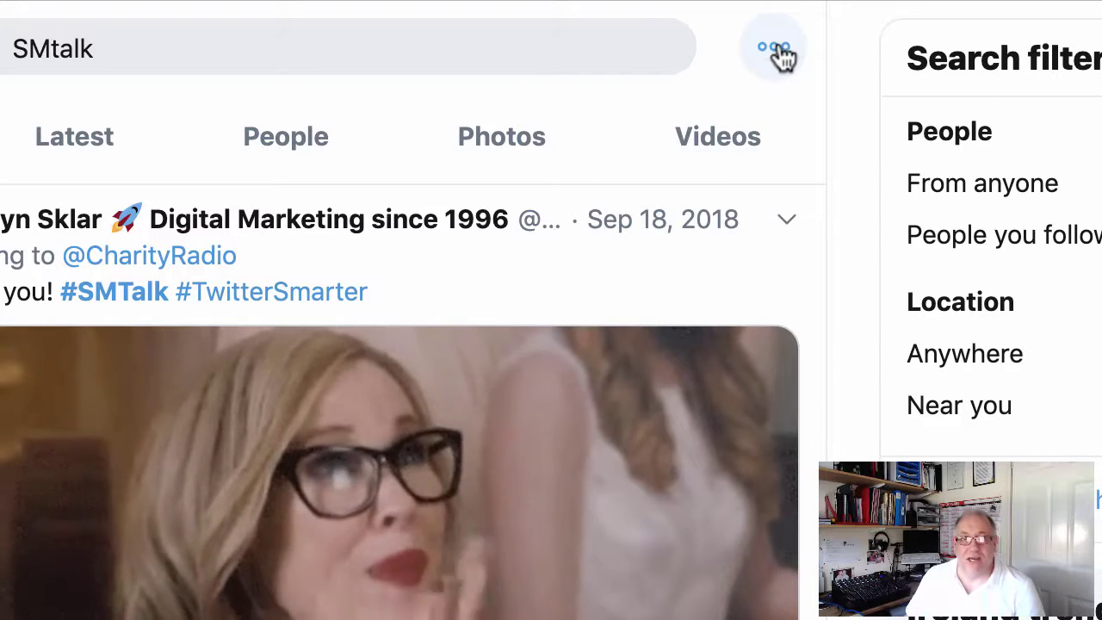
pyautogui.click(779, 54)
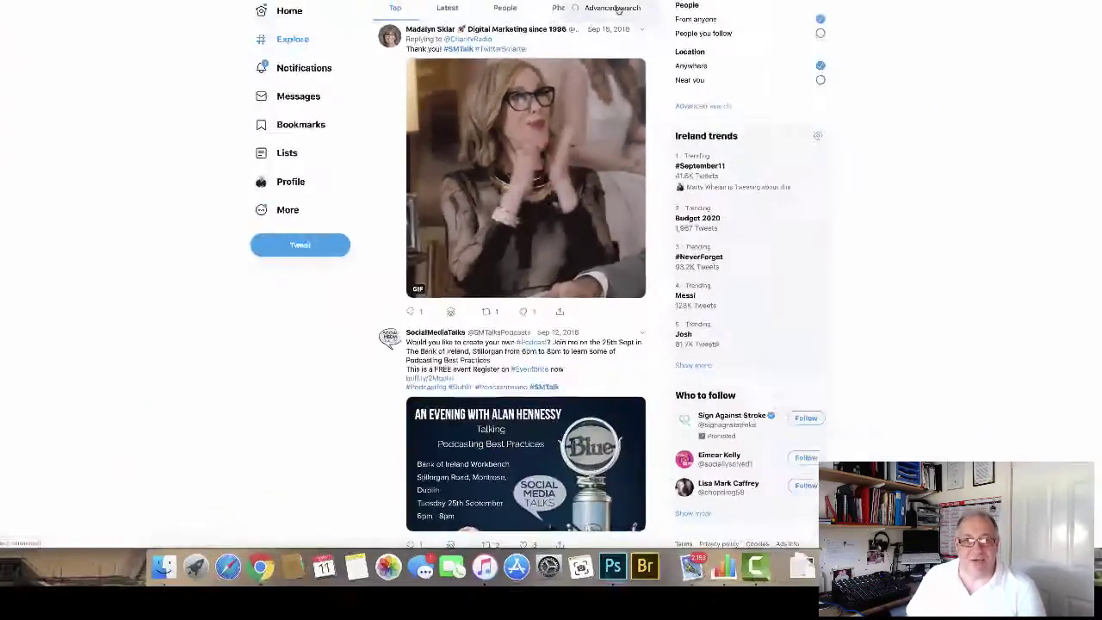
# Step: Open Advanced search, look over its fields, and enter 'SMTalk' in All of these words
pyautogui.click(617, 9)
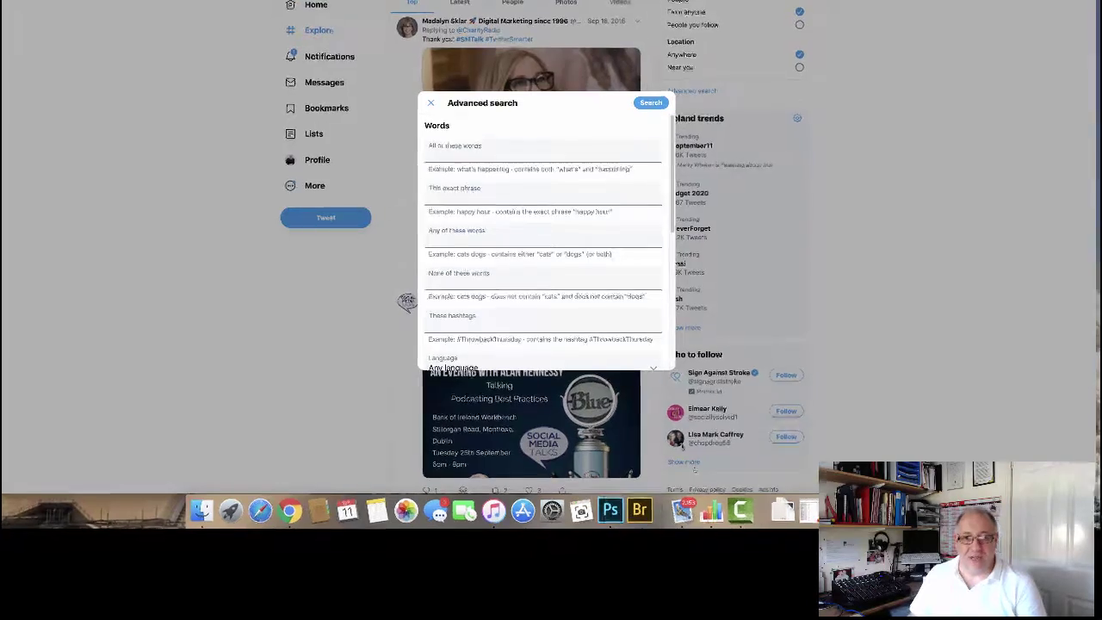
pyautogui.scroll(-5, 675, 307)
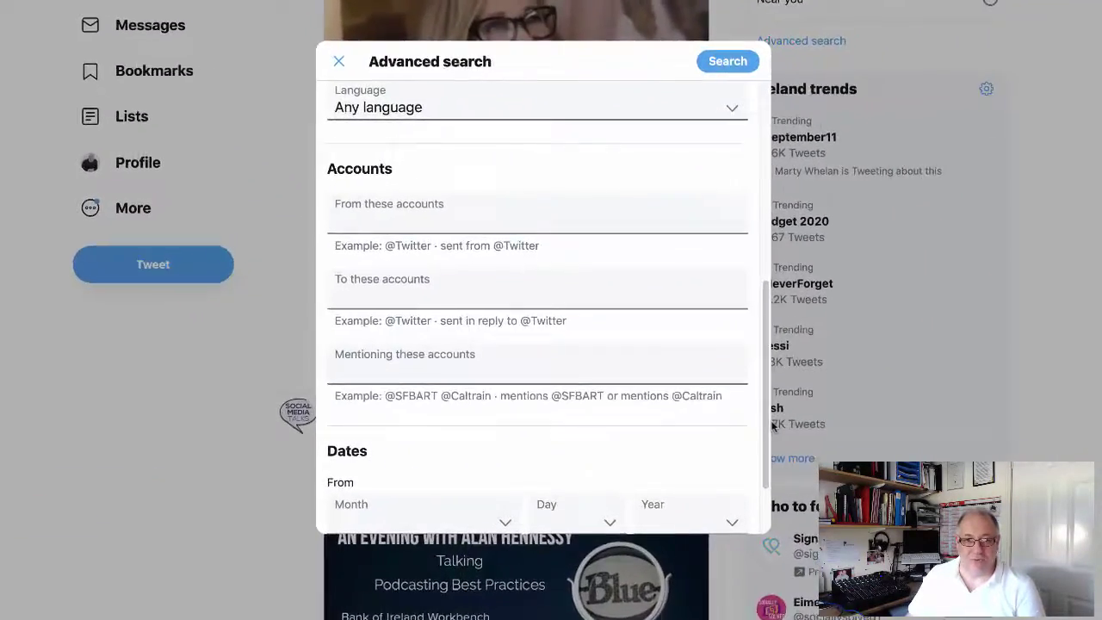
pyautogui.moveTo(772, 425); pyautogui.dragTo(770, 148)
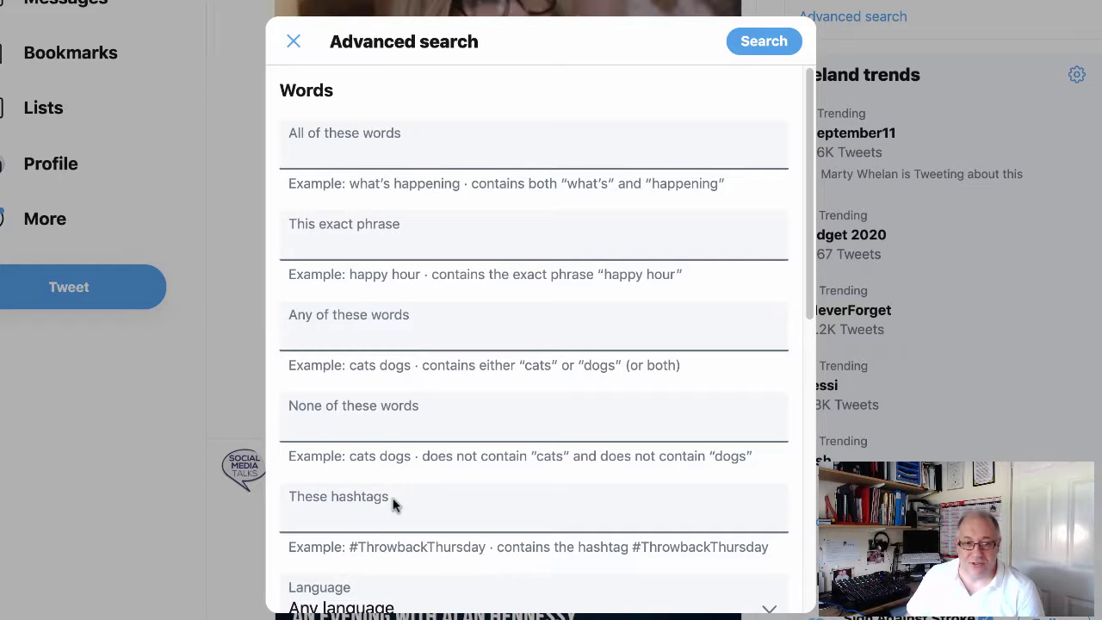
pyautogui.scroll(-3, 378, 499)
pyautogui.scroll(-3, 392, 505)
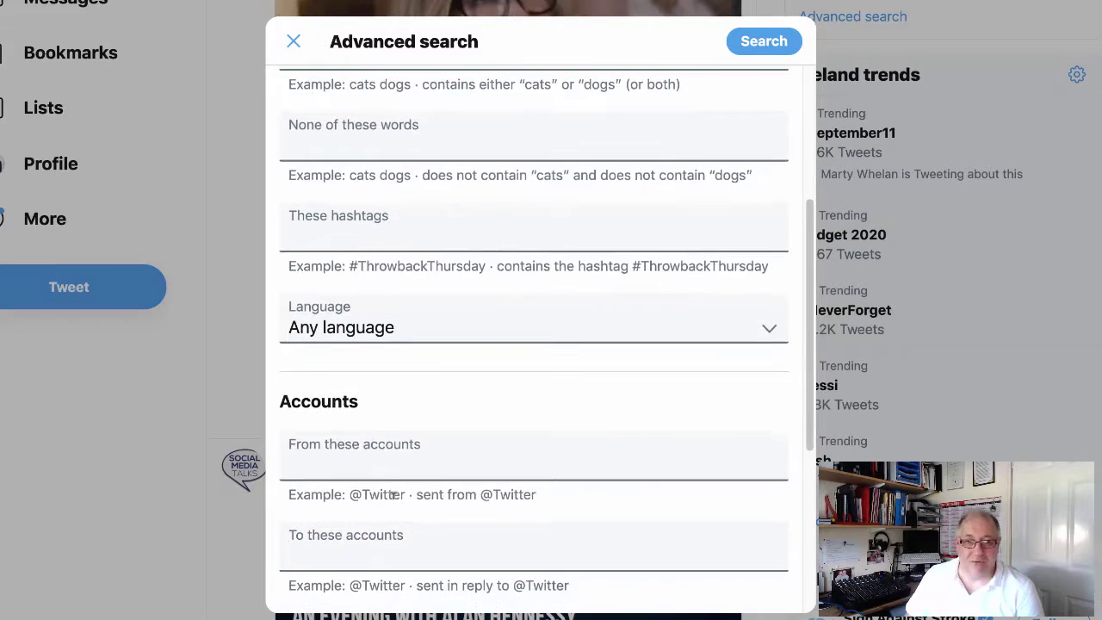
pyautogui.scroll(-4, 393, 499)
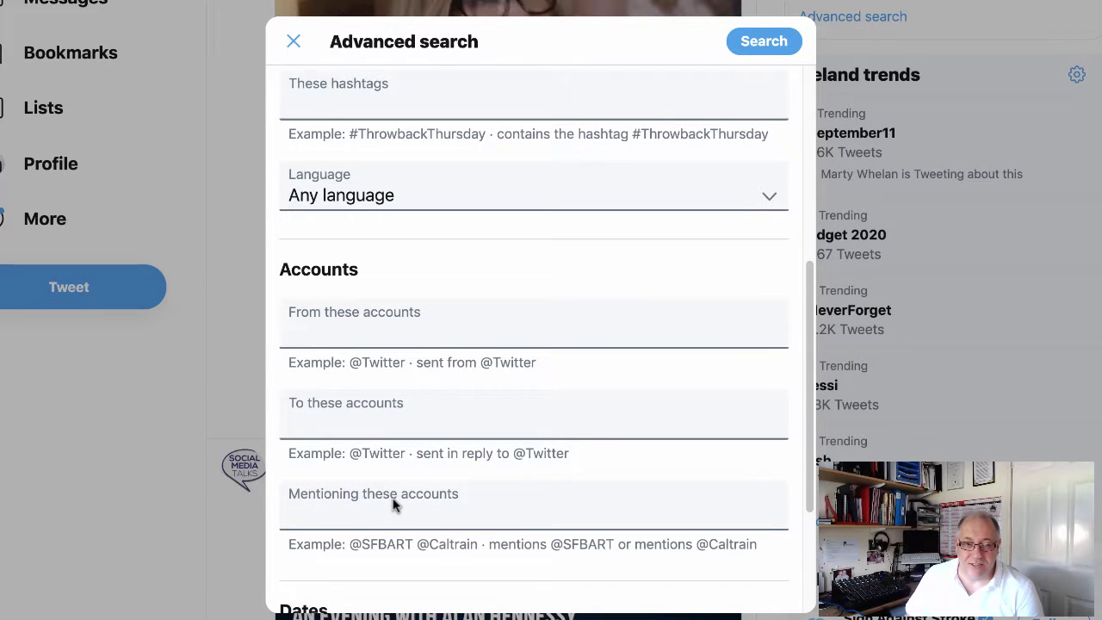
pyautogui.scroll(-3, 392, 506)
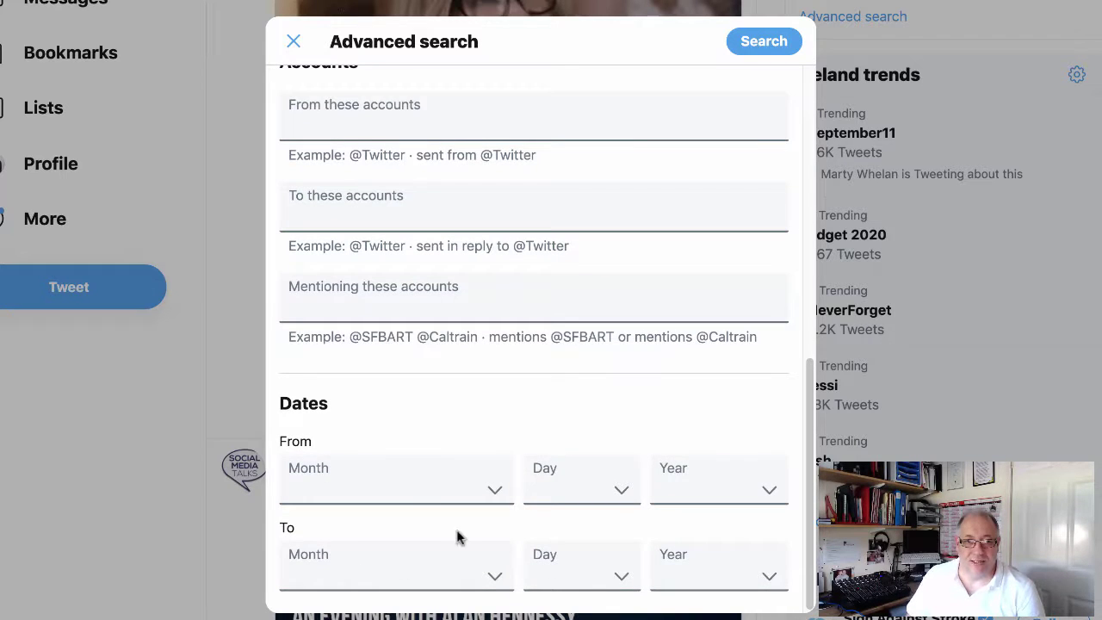
pyautogui.scroll(10, 411, 495)
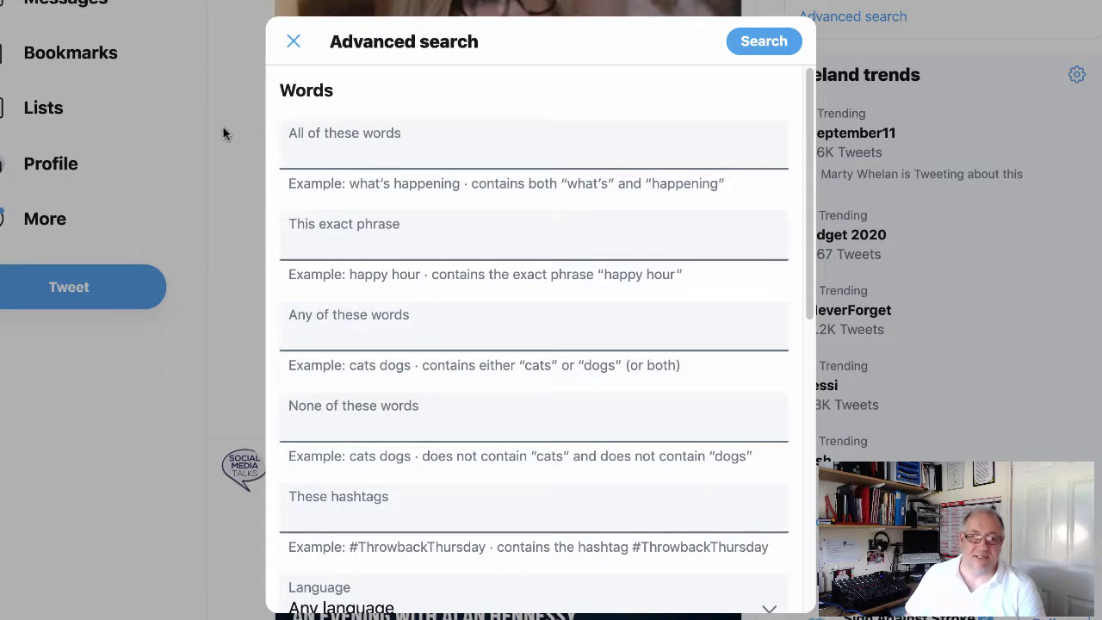
pyautogui.click(307, 148)
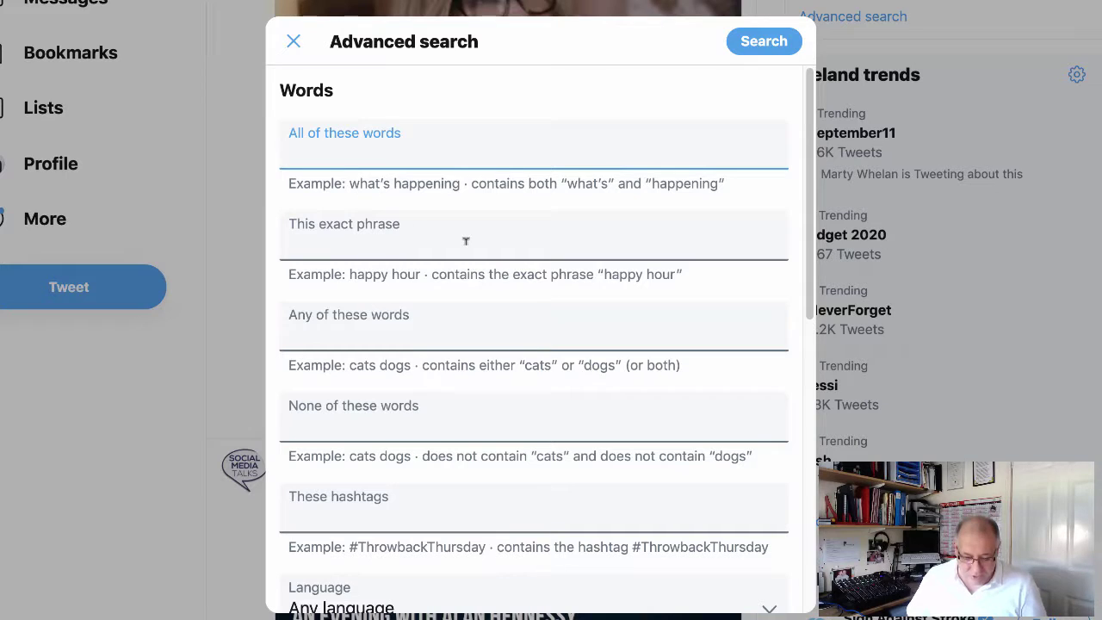
pyautogui.write('S')
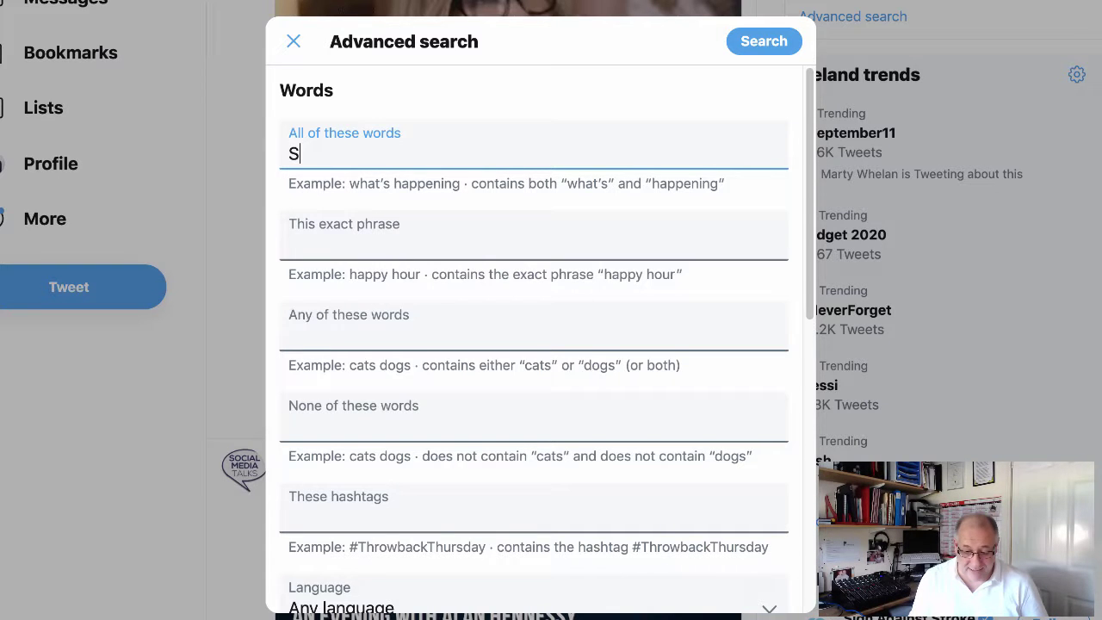
pyautogui.write('M')
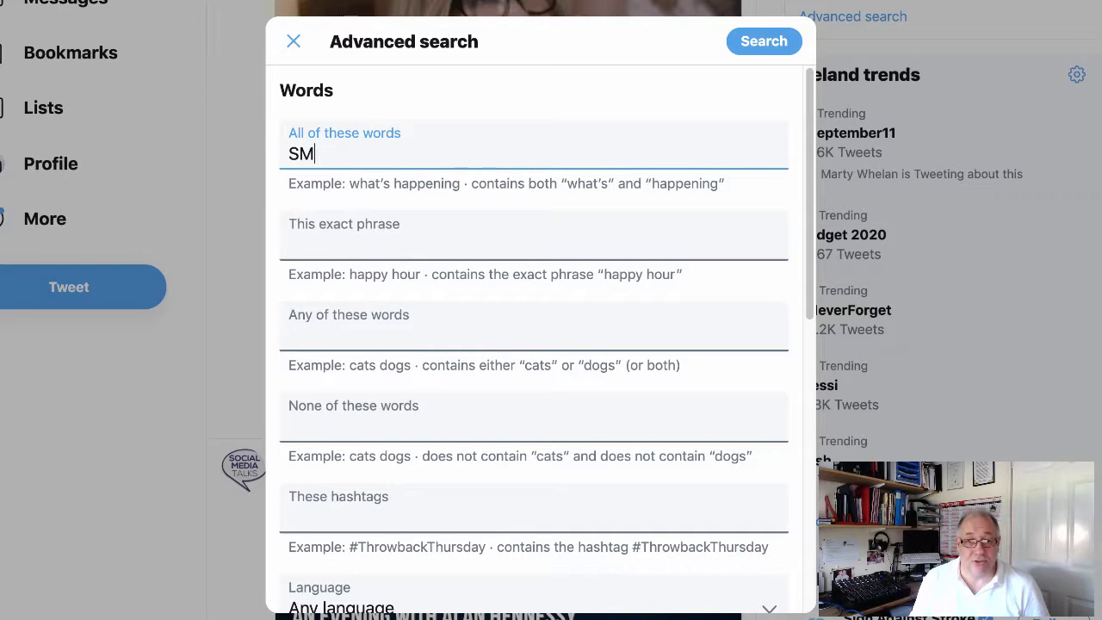
pyautogui.write('Talks')
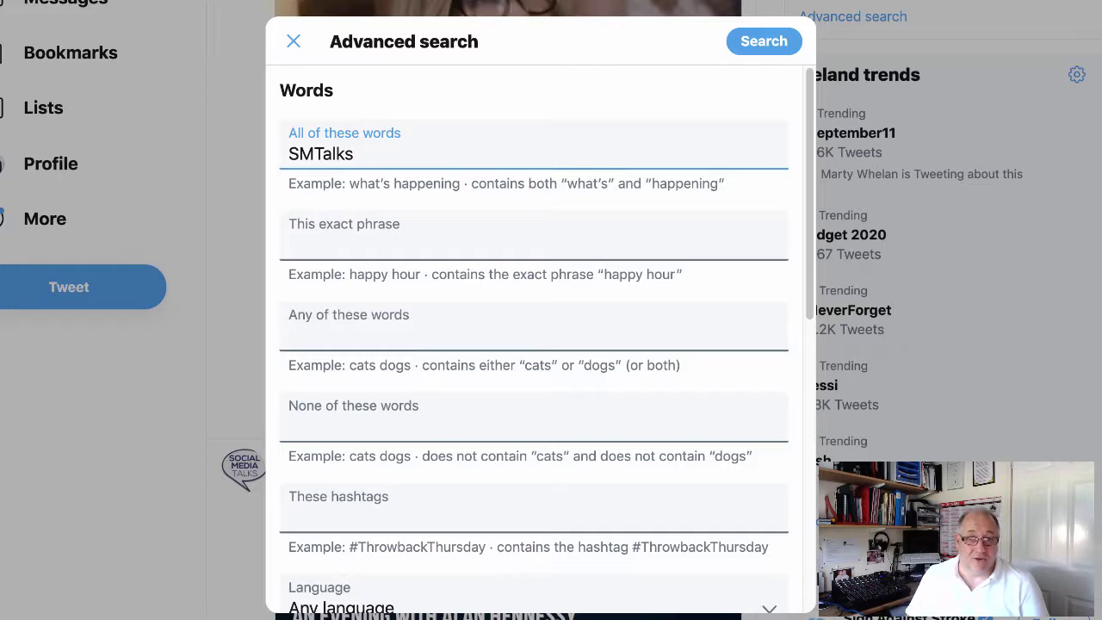
# Step: Run the SMTalks advanced search and view the latest matching tweets
pyautogui.click(765, 44)
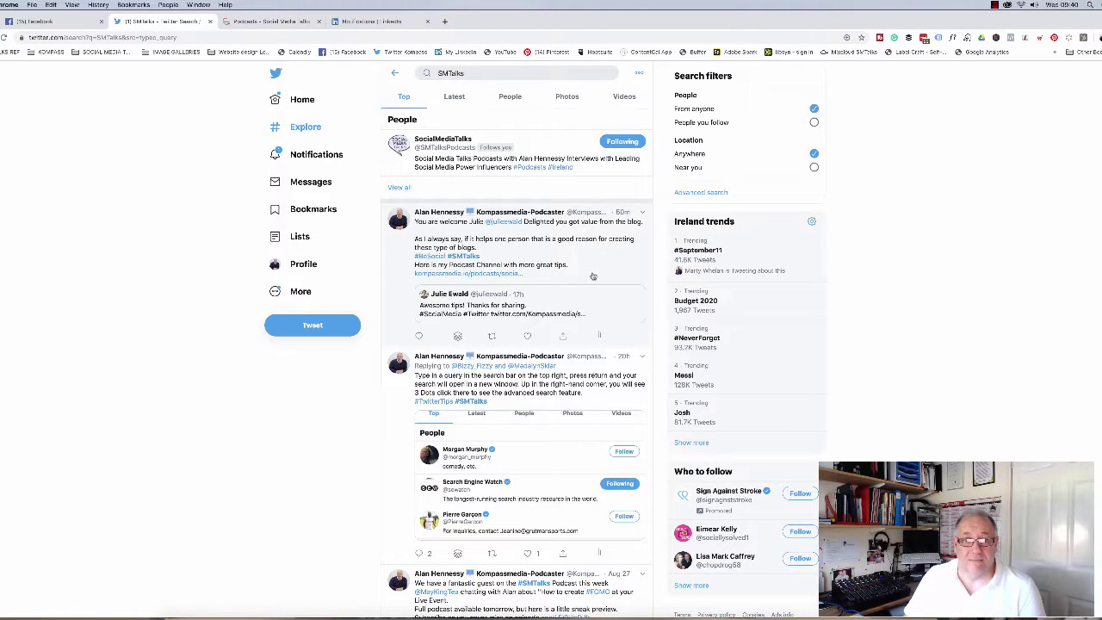
pyautogui.scroll(-1, 583, 272)
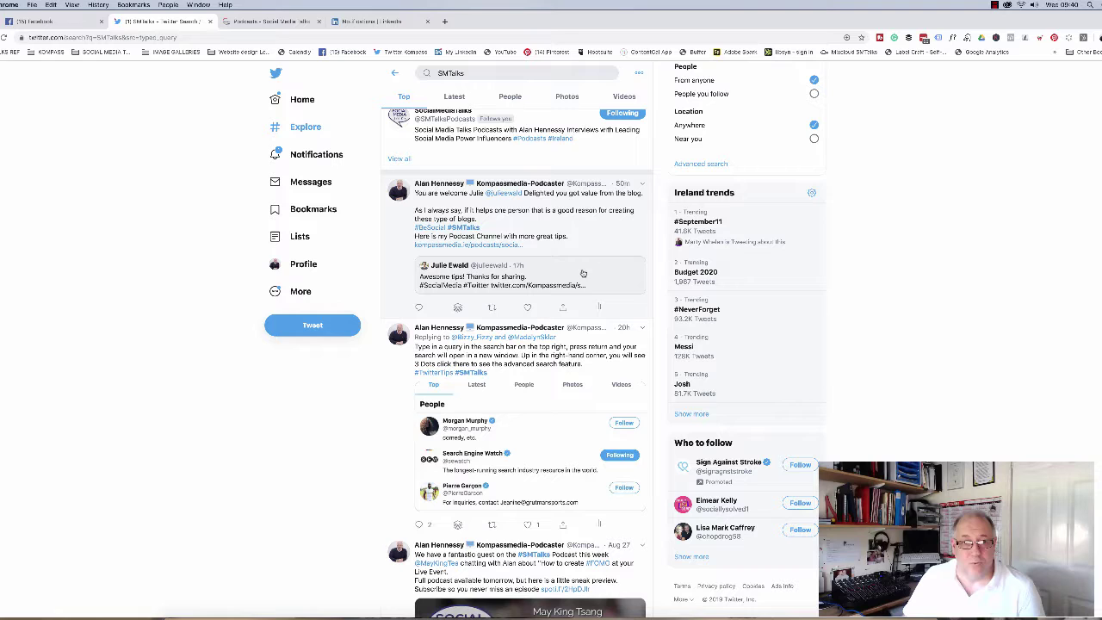
pyautogui.scroll(-2, 583, 273)
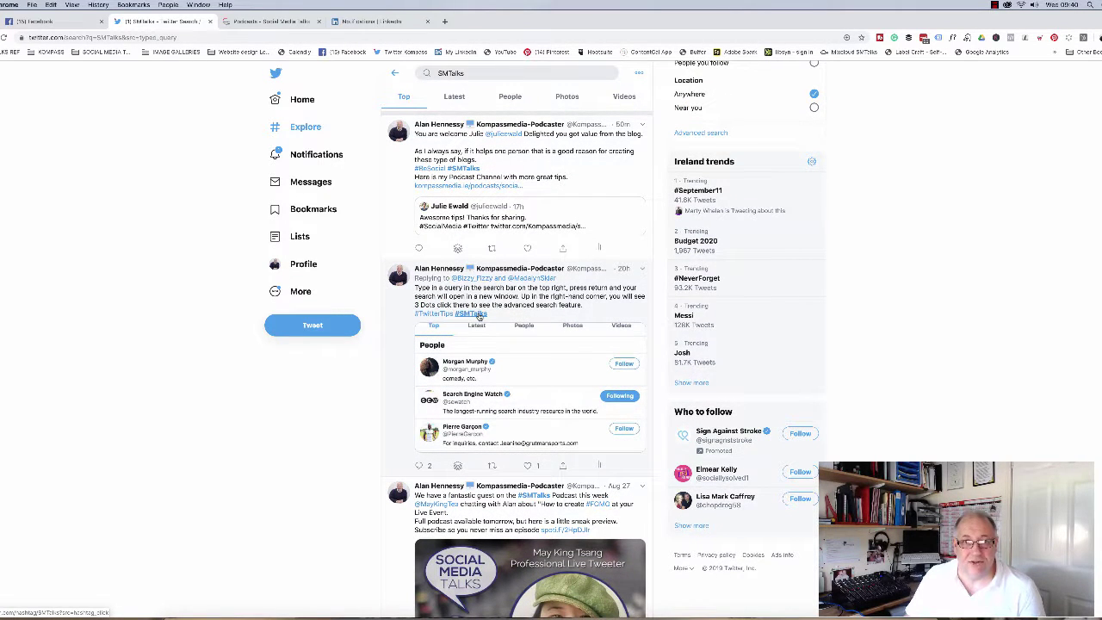
pyautogui.click(453, 96)
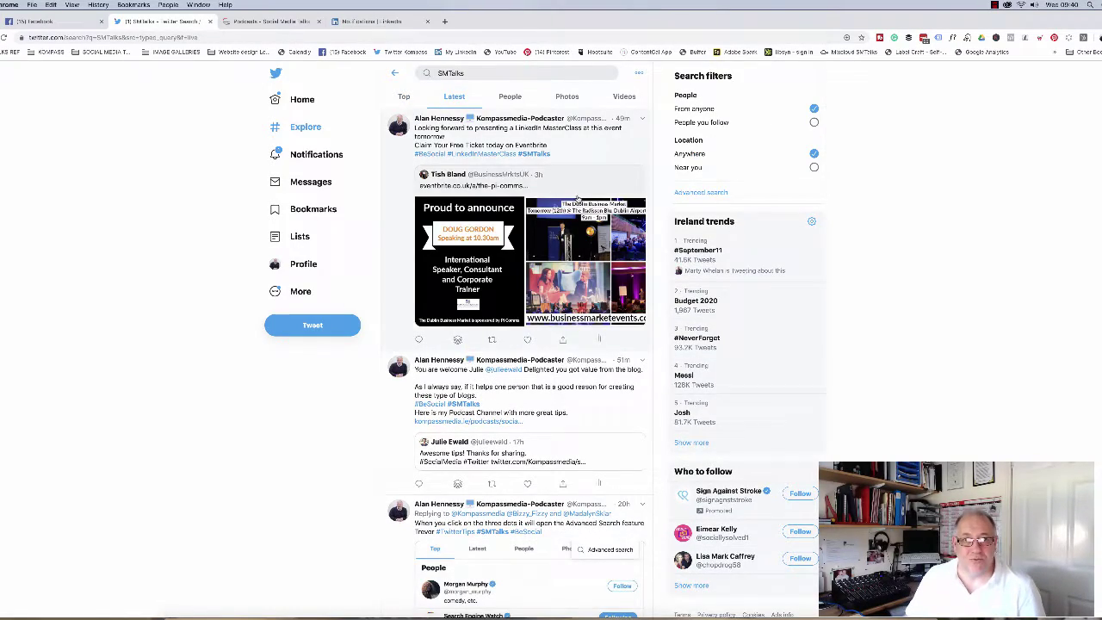
pyautogui.scroll(-3, 578, 199)
pyautogui.scroll(-5, 578, 200)
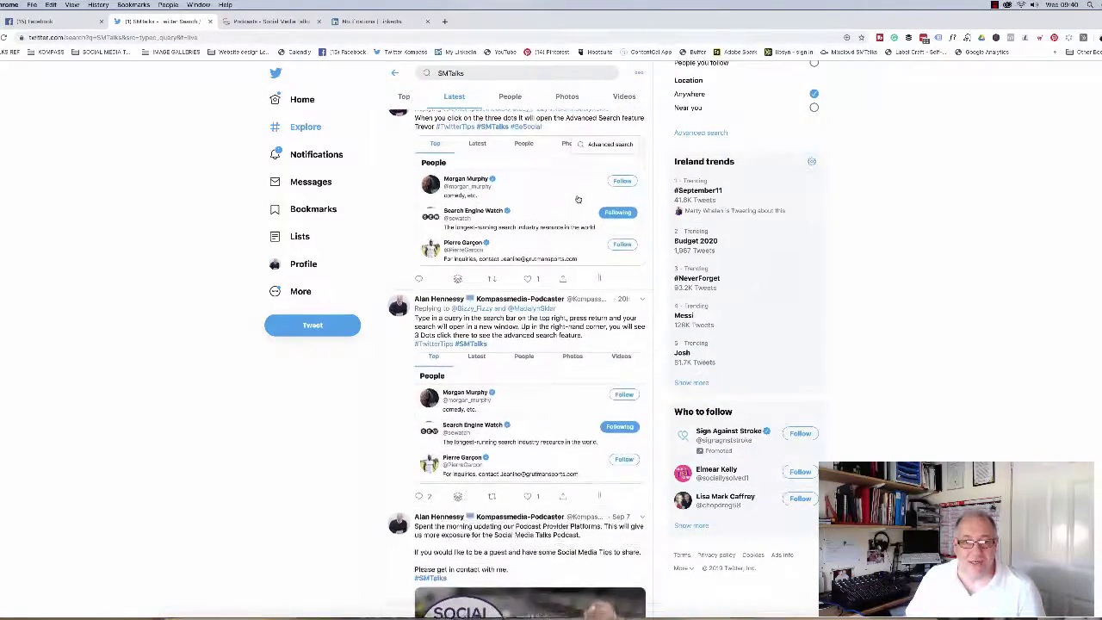
pyautogui.scroll(5, 577, 198)
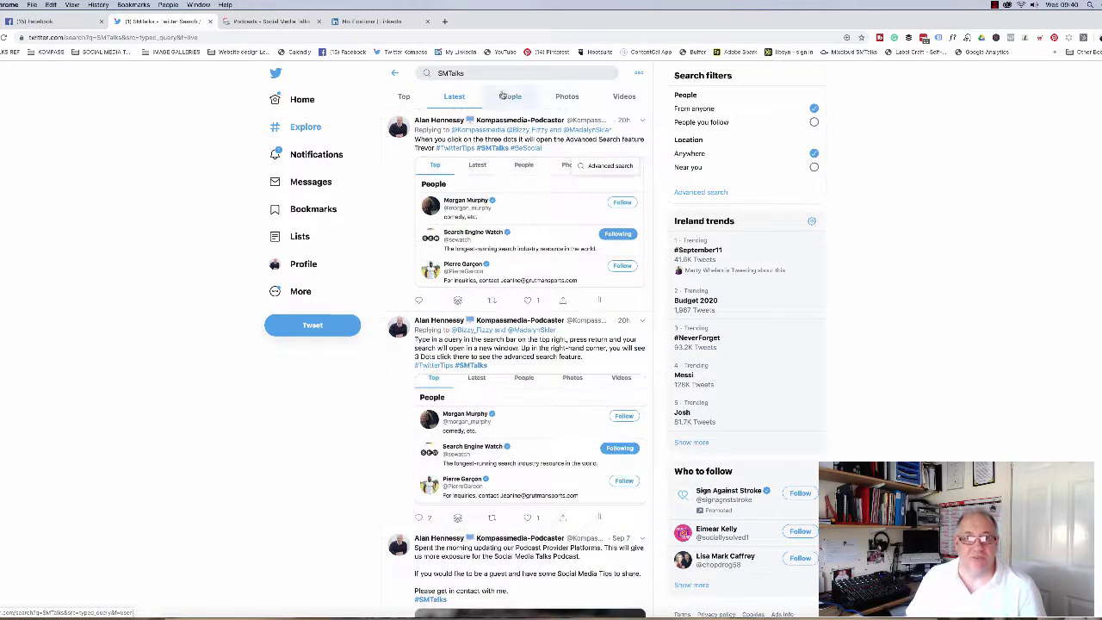
# Step: Check the People and Photos results, then scroll through the SMTalks video tweets
pyautogui.click(515, 96)
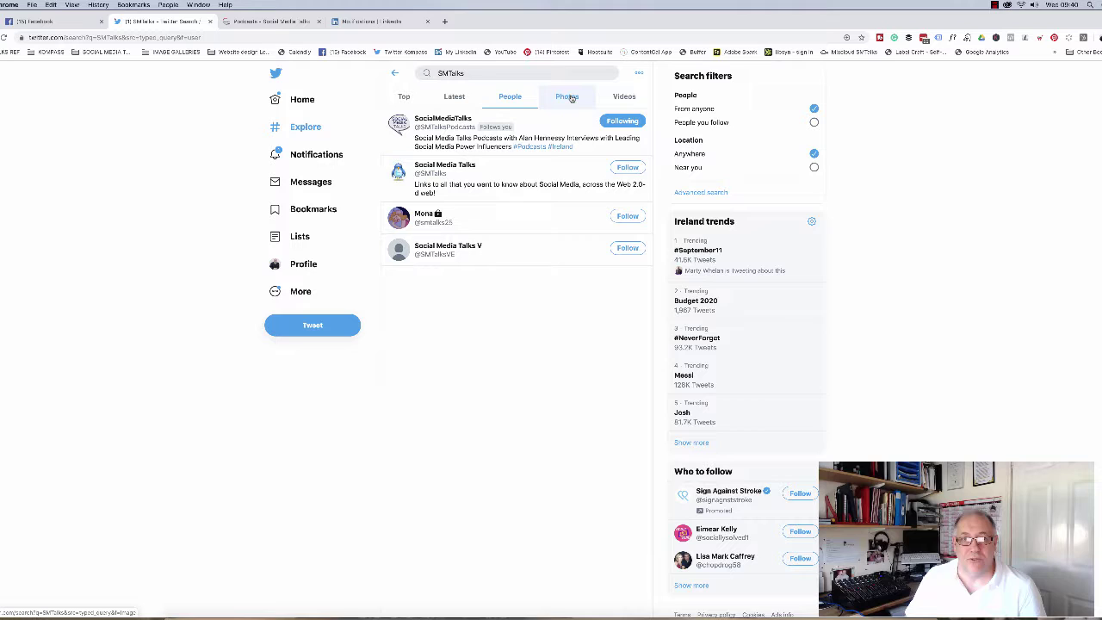
pyautogui.click(568, 96)
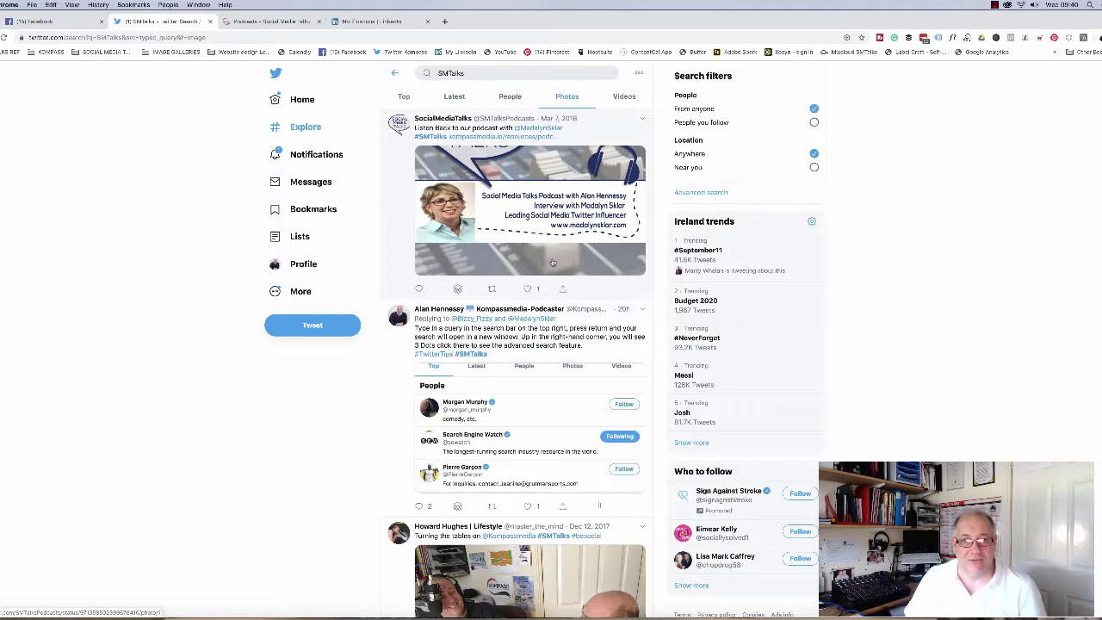
pyautogui.click(623, 96)
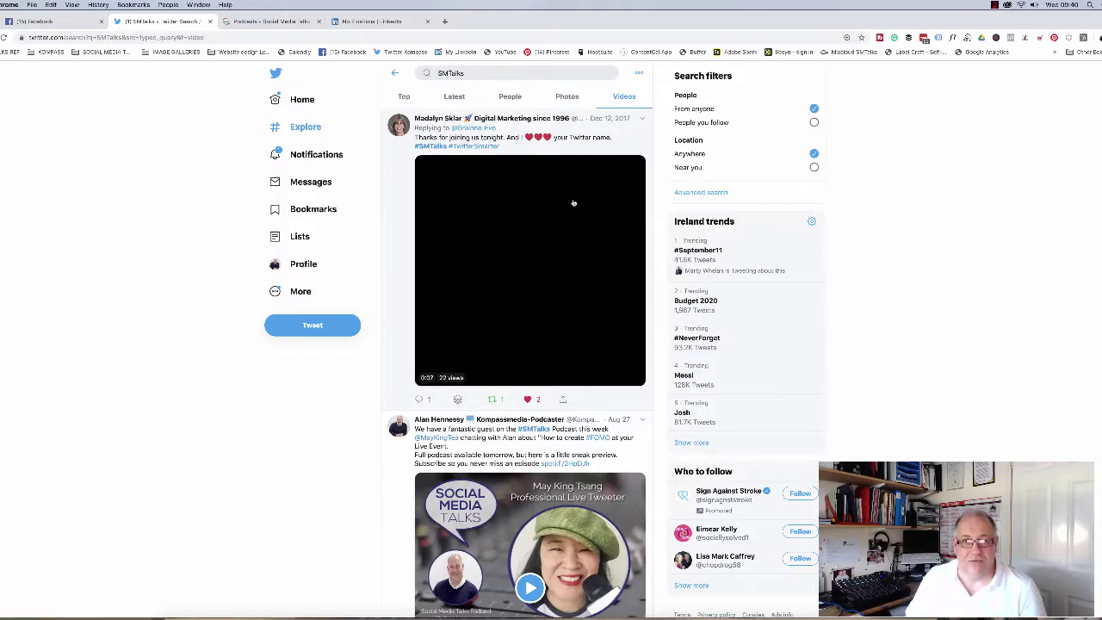
pyautogui.scroll(-10, 572, 202)
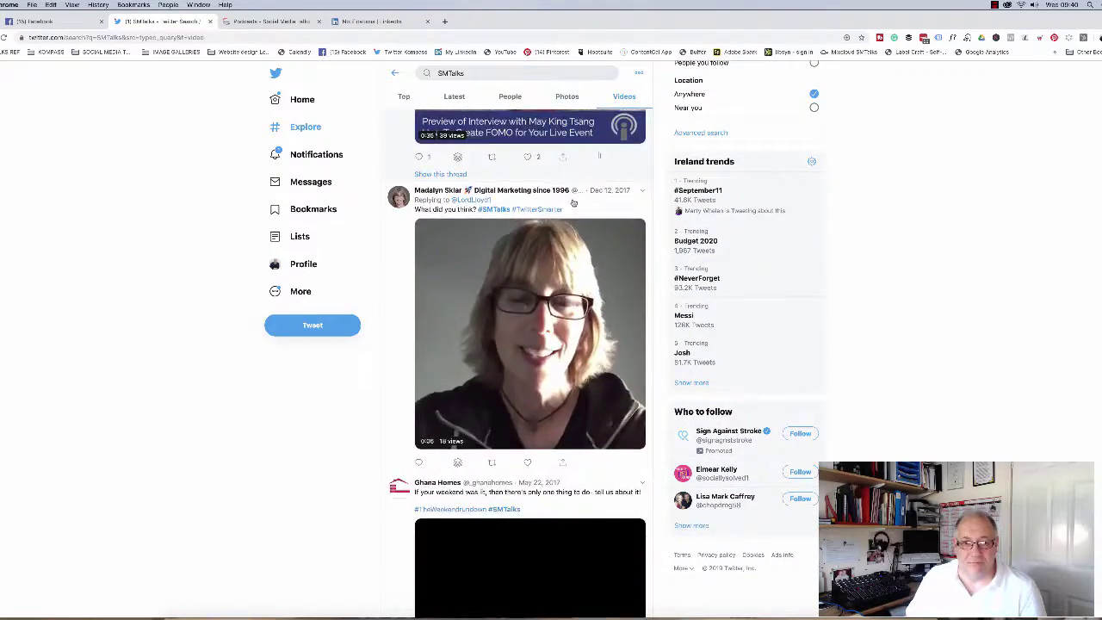
pyautogui.scroll(-10, 573, 202)
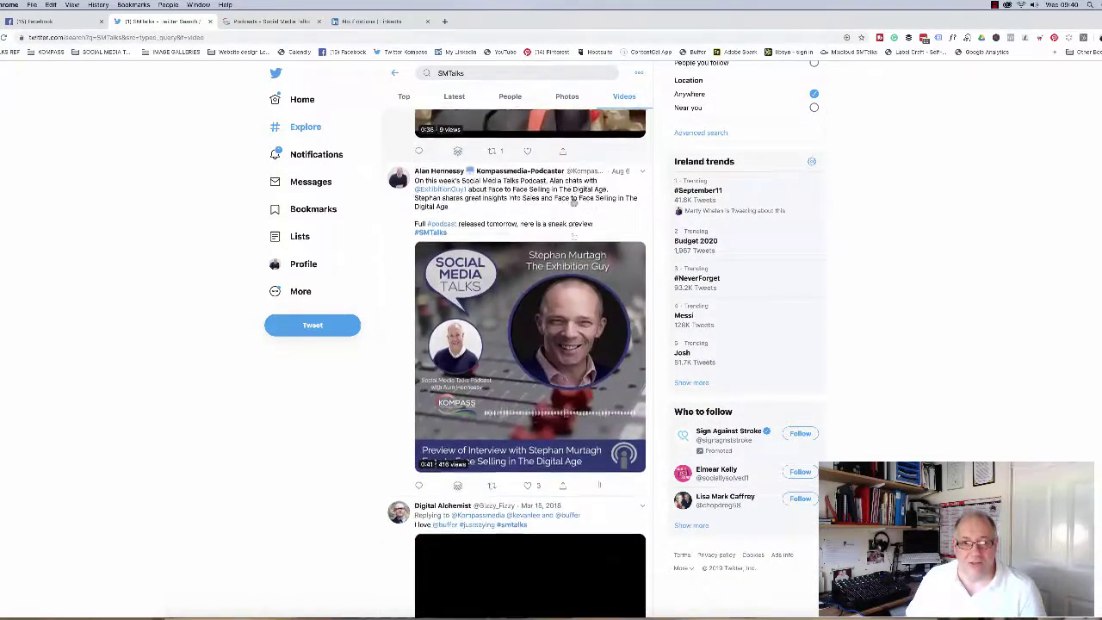
pyautogui.scroll(-5, 574, 203)
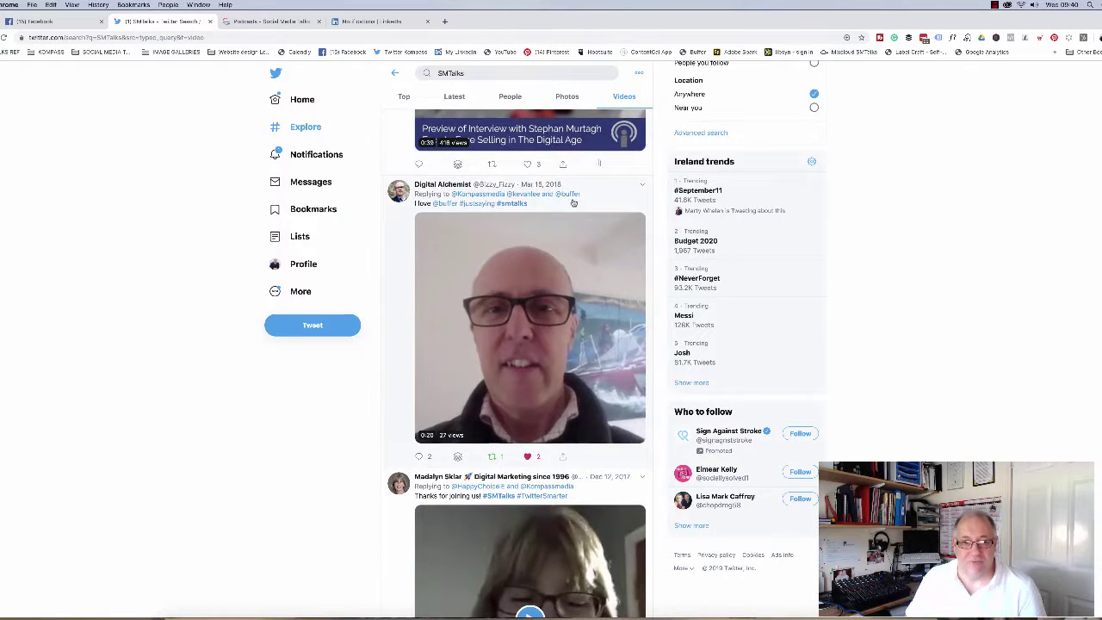
pyautogui.scroll(-3, 573, 203)
pyautogui.scroll(2, 573, 202)
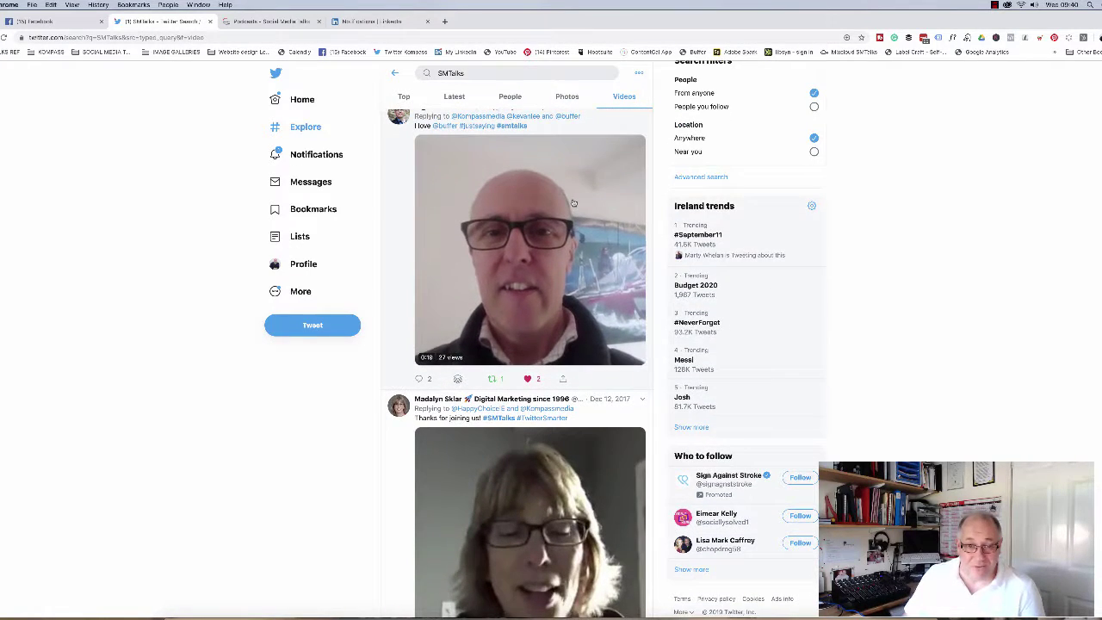
pyautogui.scroll(-1, 574, 215)
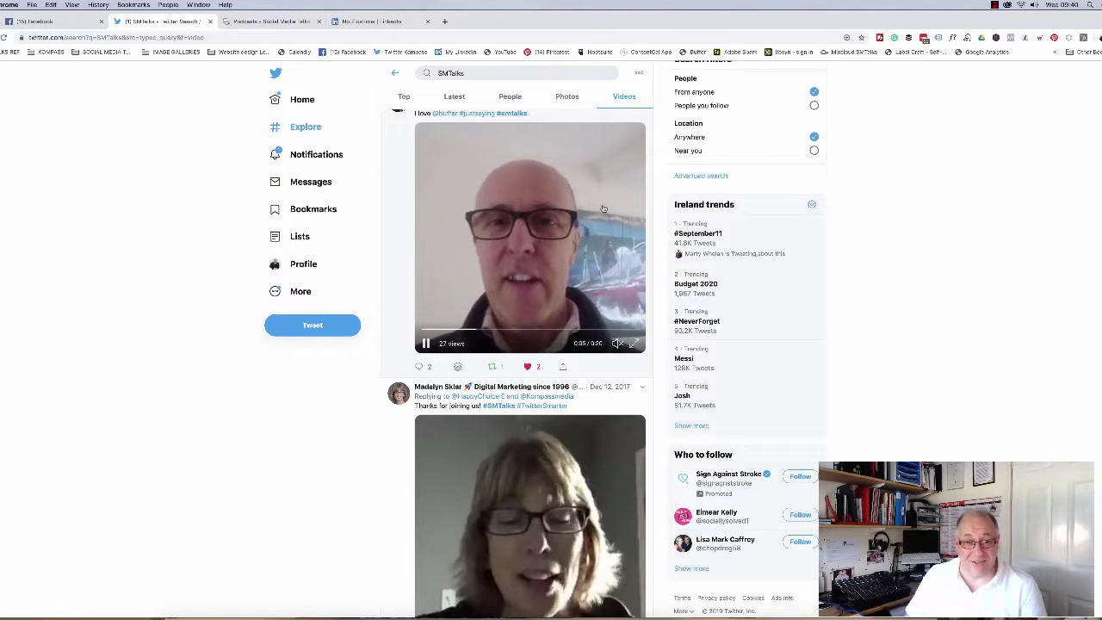
pyautogui.scroll(15, 603, 208)
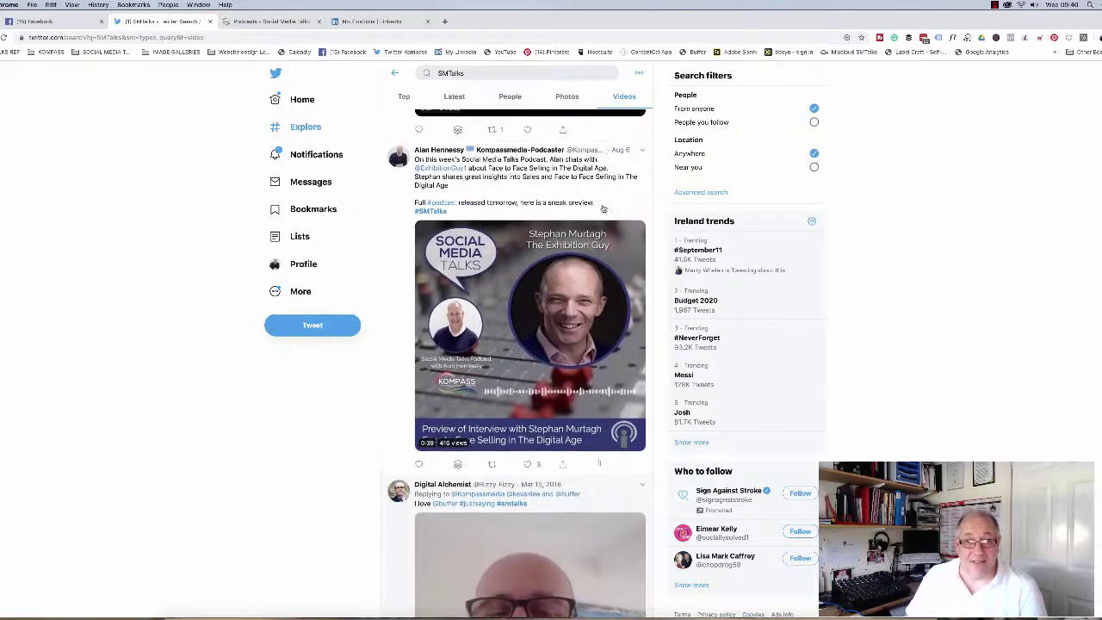
pyautogui.scroll(7, 603, 209)
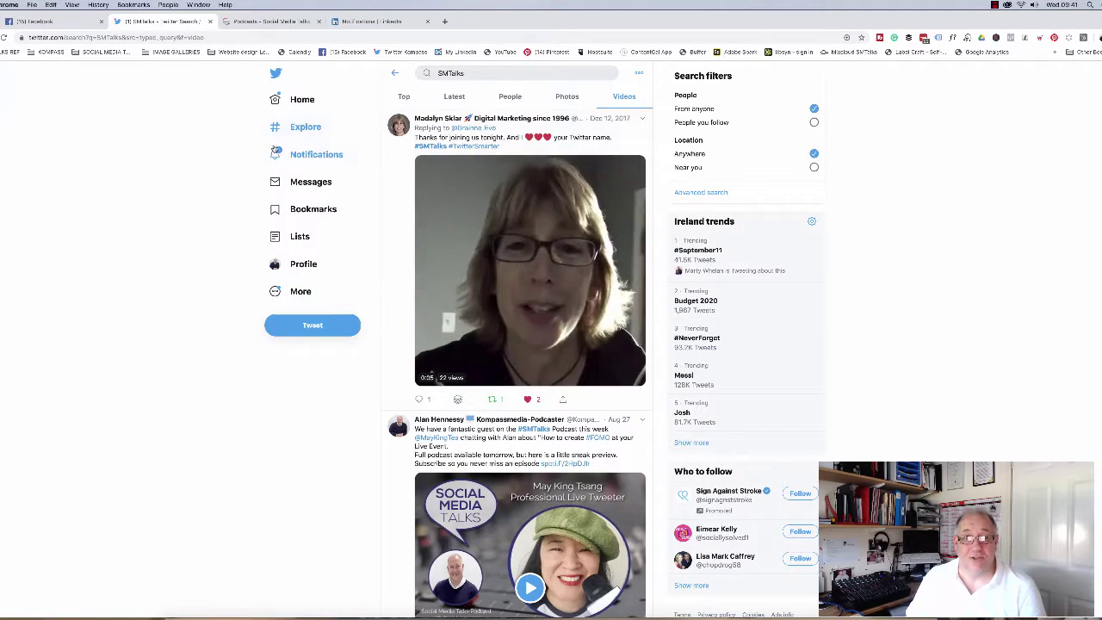
# Step: Go to your own profile page showing the #SMTalks bio and pinned podcast tweet
pyautogui.click(304, 266)
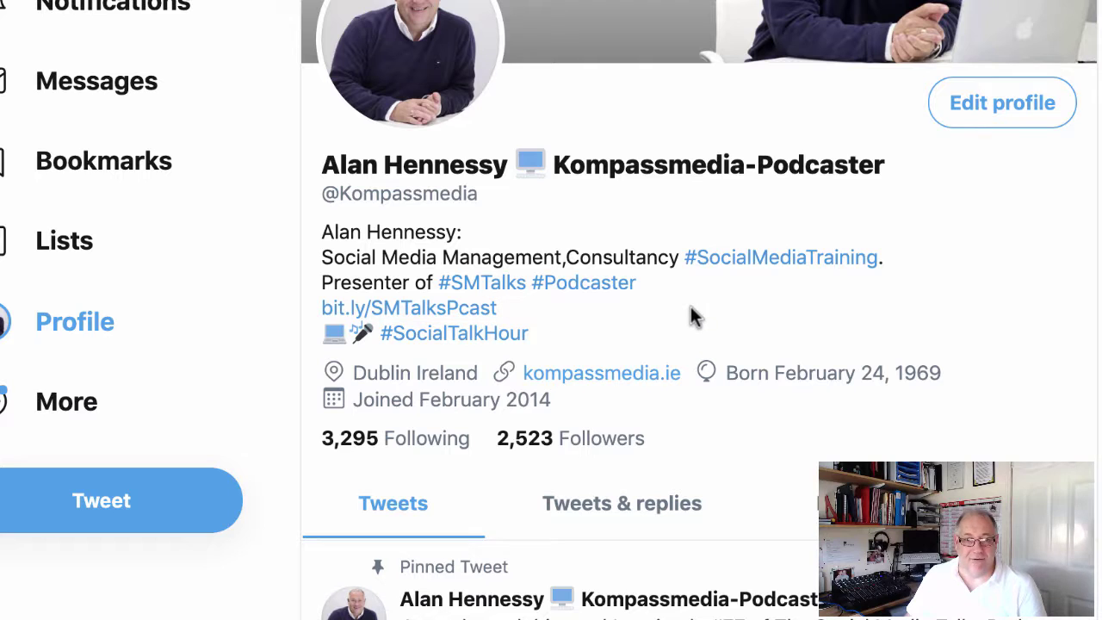
pyautogui.scroll(-1, 691, 366)
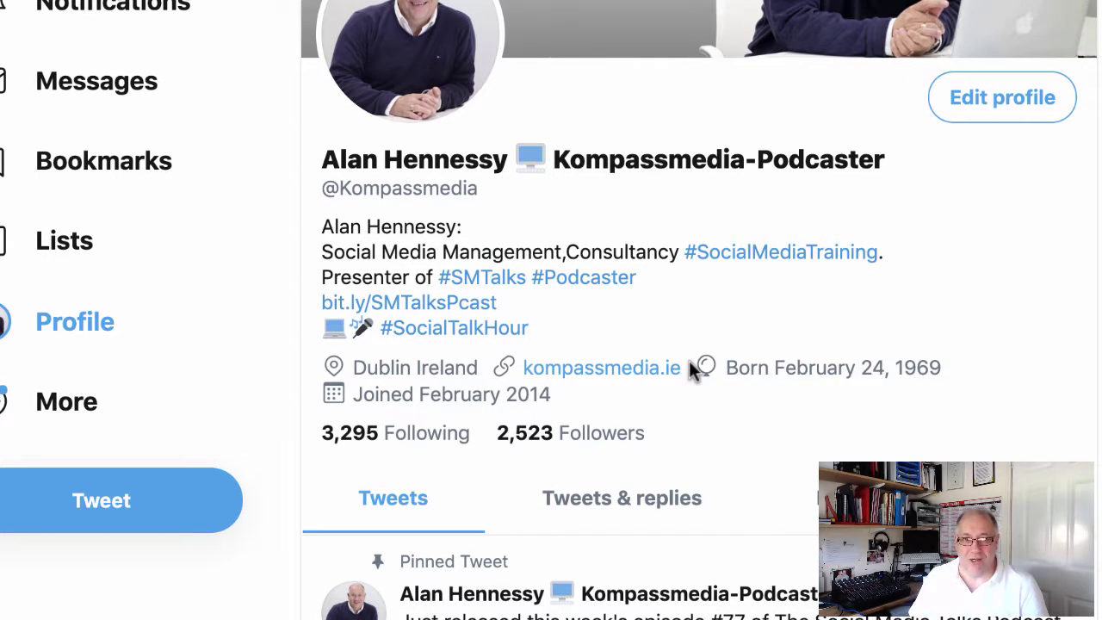
pyautogui.scroll(1, 688, 360)
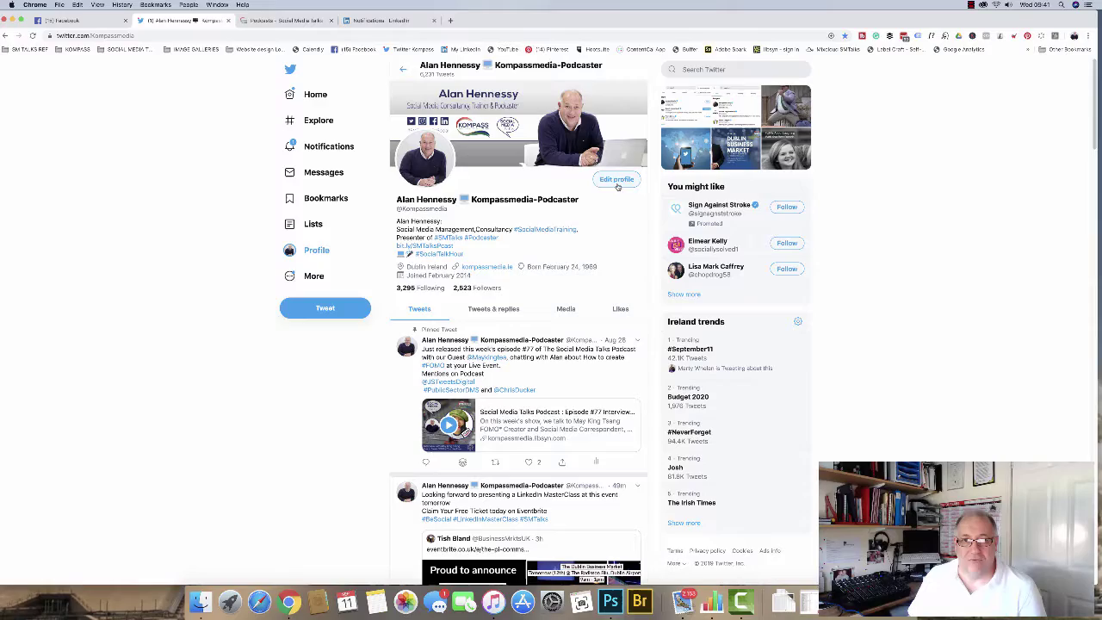
# Step: In the profile bio, remove the colon after the name and add a space before Consultancy
pyautogui.click(617, 179)
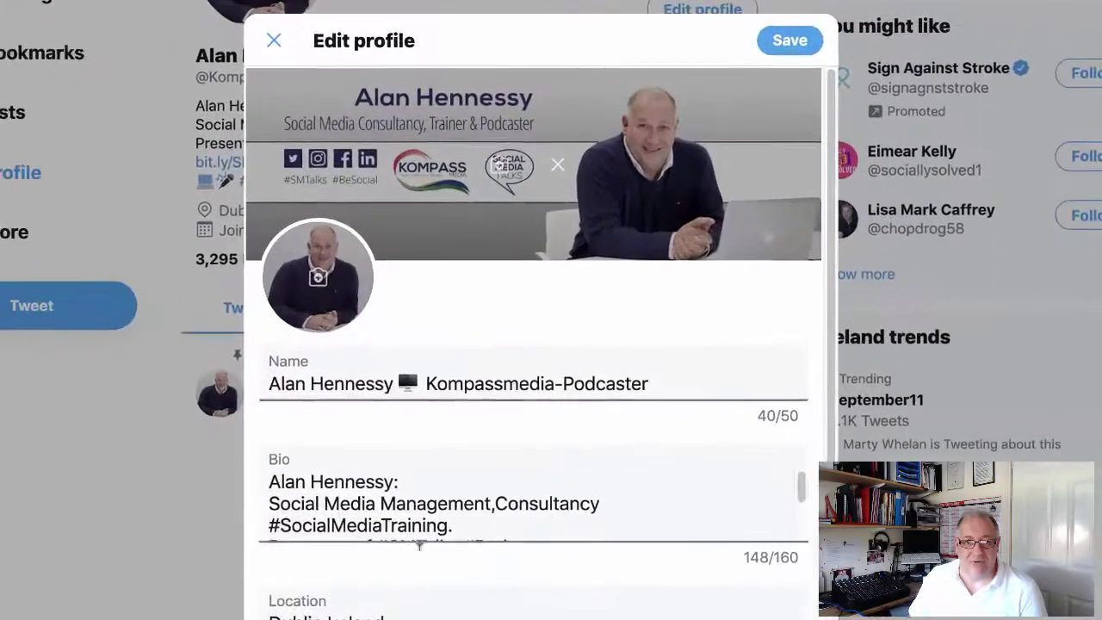
pyautogui.scroll(-2, 367, 508)
pyautogui.scroll(2, 367, 509)
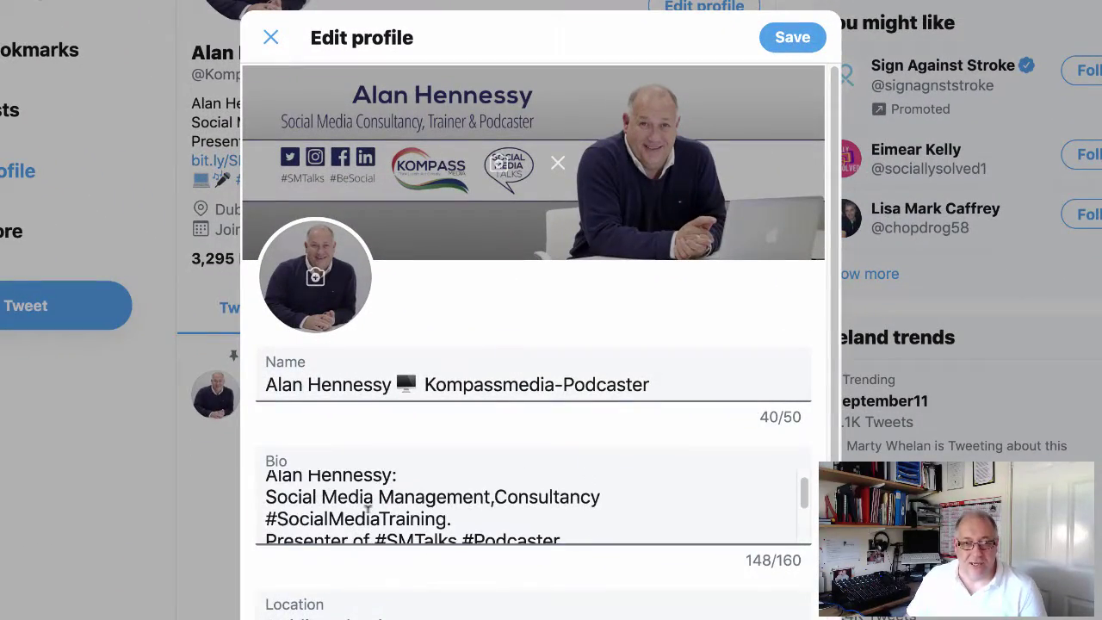
pyautogui.scroll(1, 367, 509)
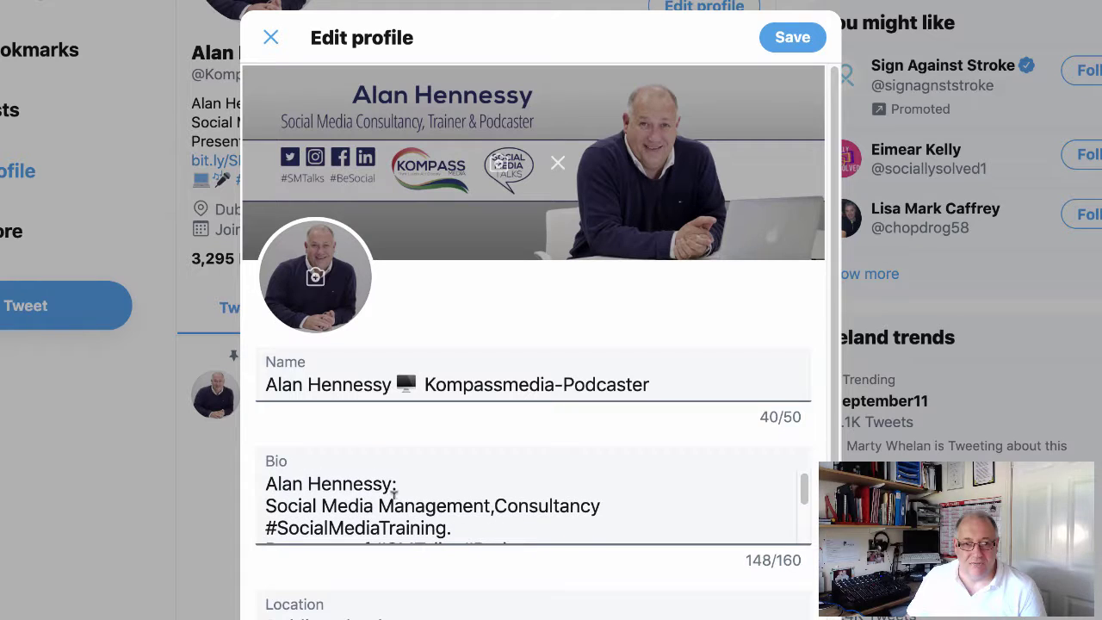
pyautogui.click(395, 488)
pyautogui.press('BackSpace')
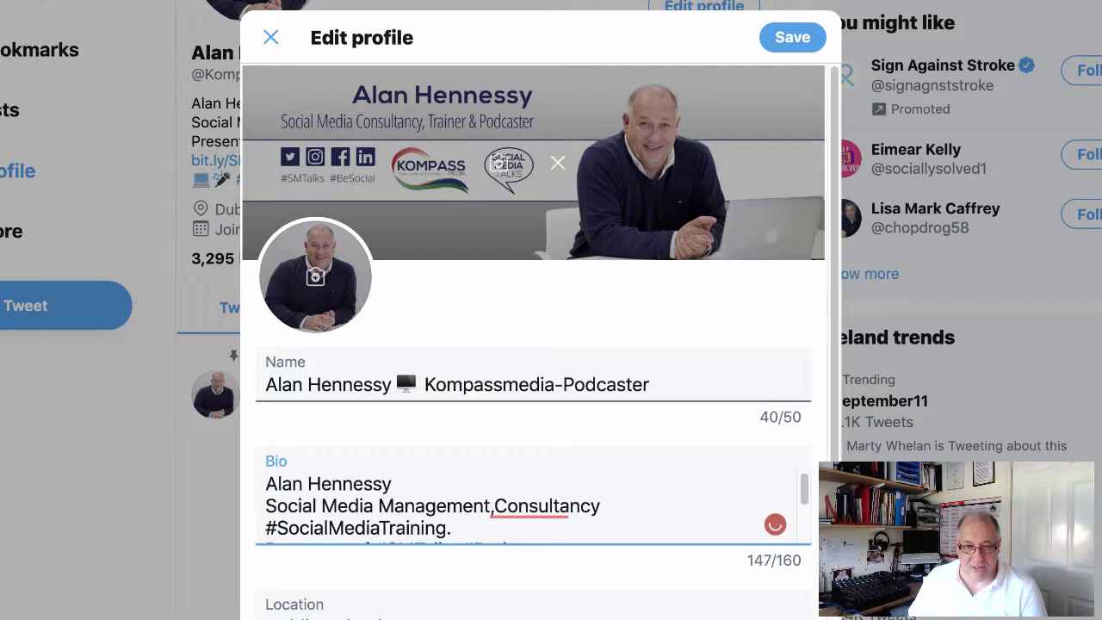
pyautogui.moveTo(547, 506)
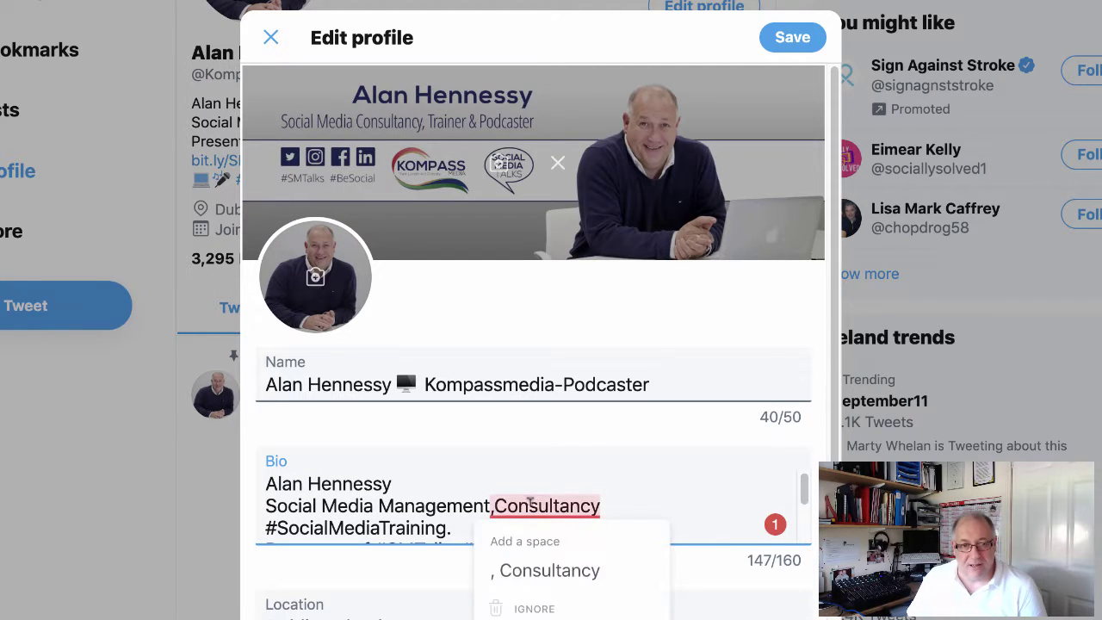
pyautogui.click(571, 572)
# Step: Append #BeSocial after the bit.ly podcast link and save the profile
pyautogui.scroll(-3, 518, 509)
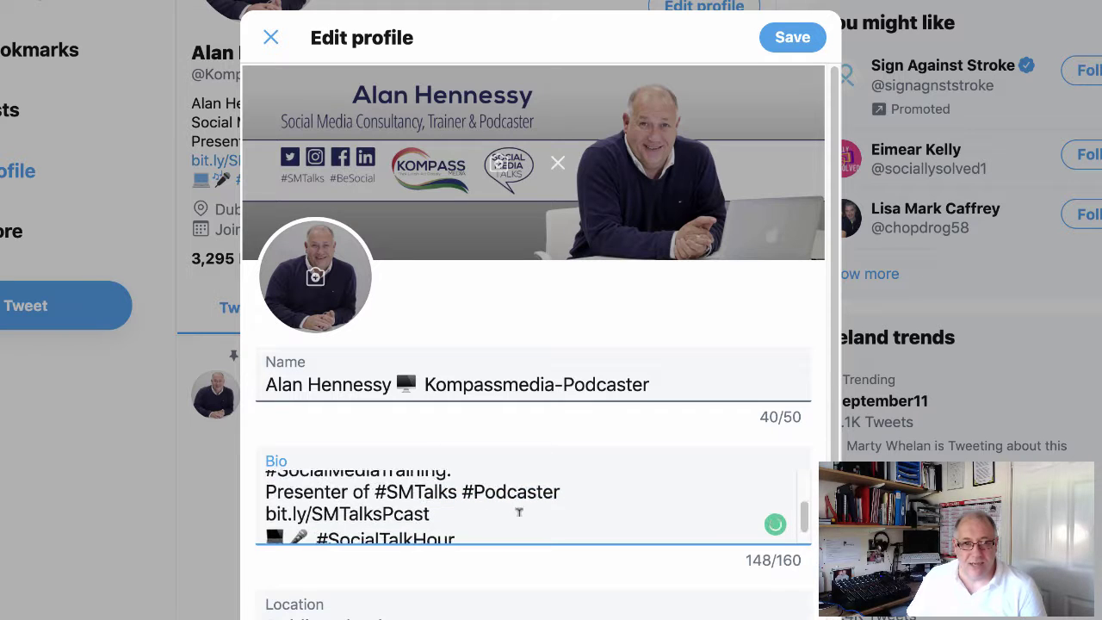
pyautogui.scroll(1, 518, 511)
pyautogui.scroll(1, 518, 512)
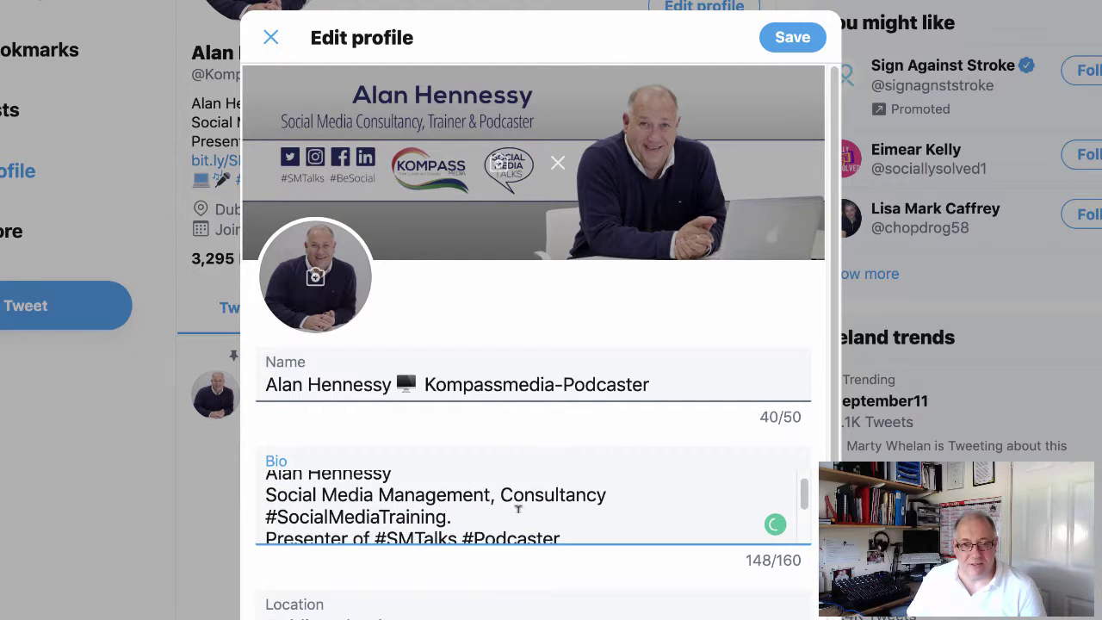
pyautogui.scroll(-1, 518, 510)
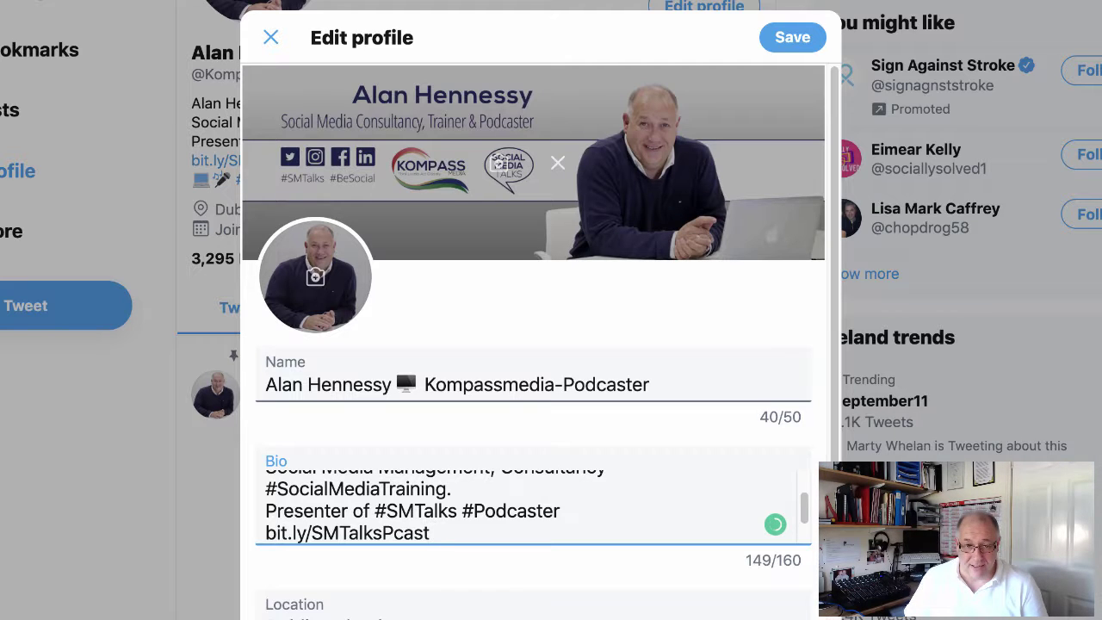
pyautogui.write('#')
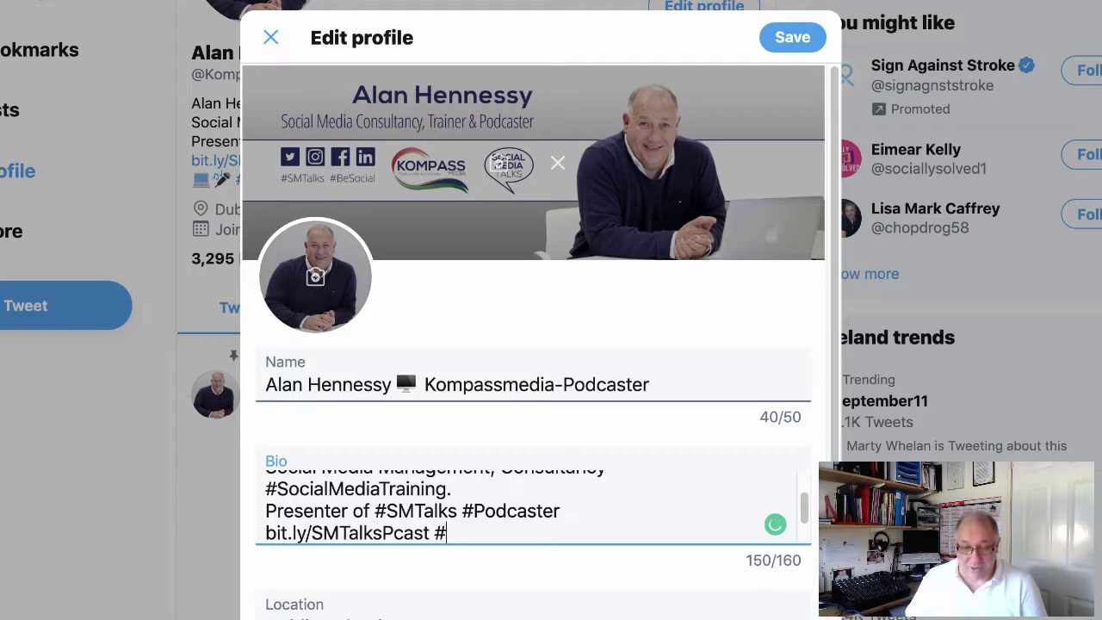
pyautogui.write('Be')
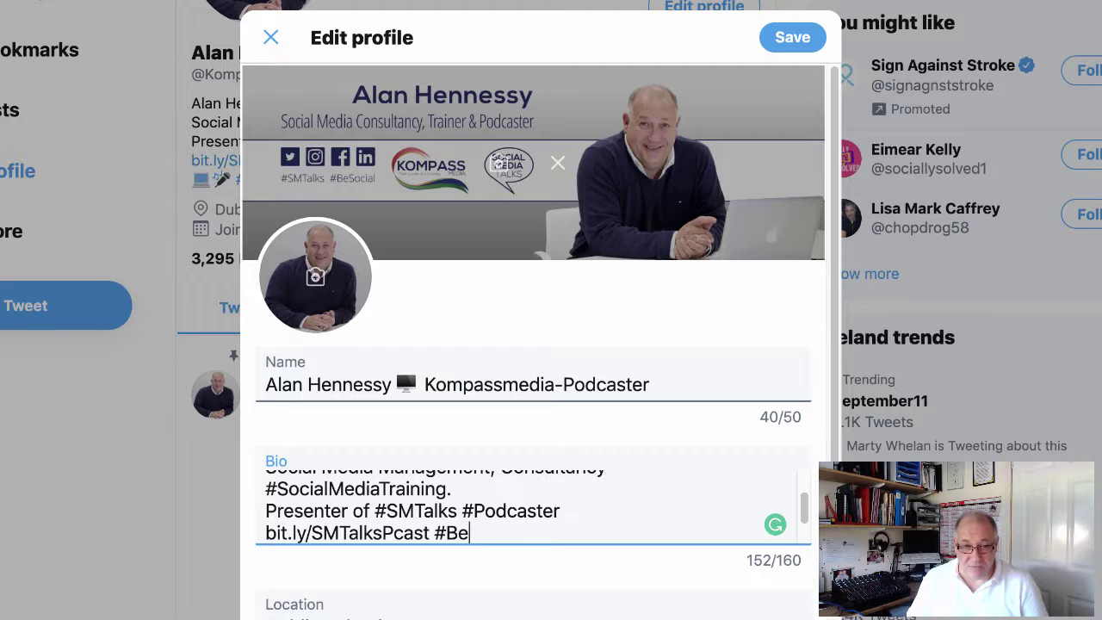
pyautogui.write('So')
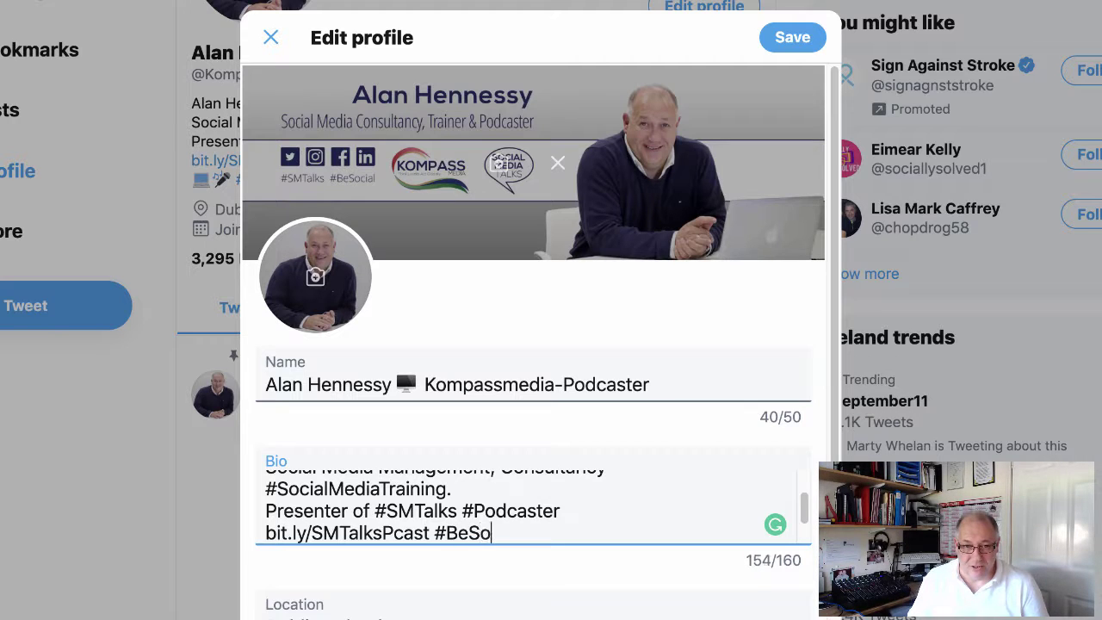
pyautogui.write('cial')
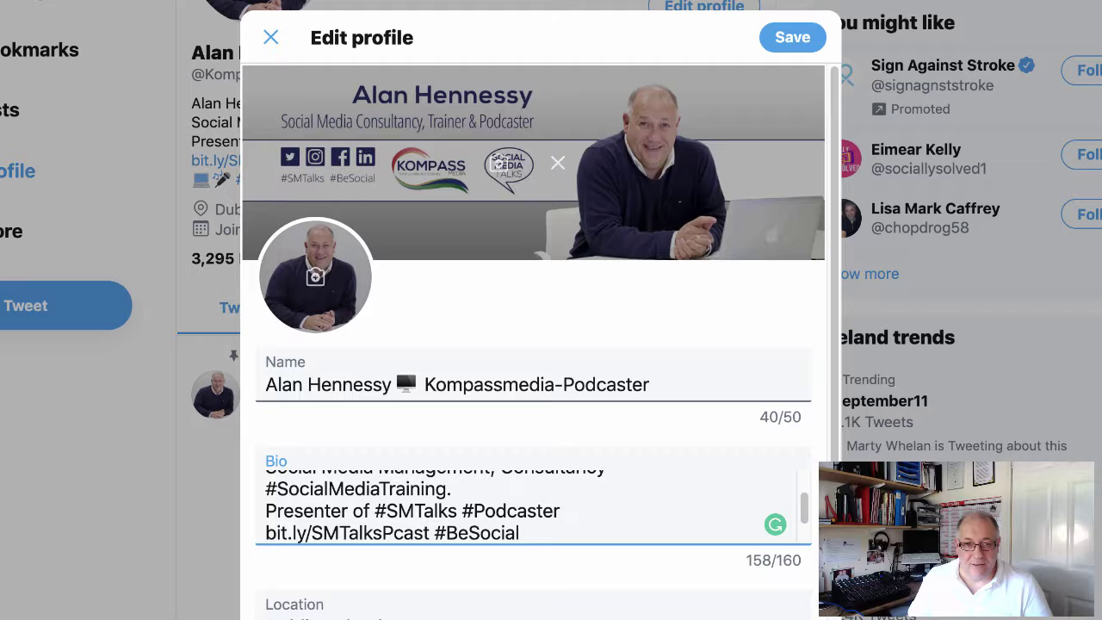
pyautogui.click(797, 37)
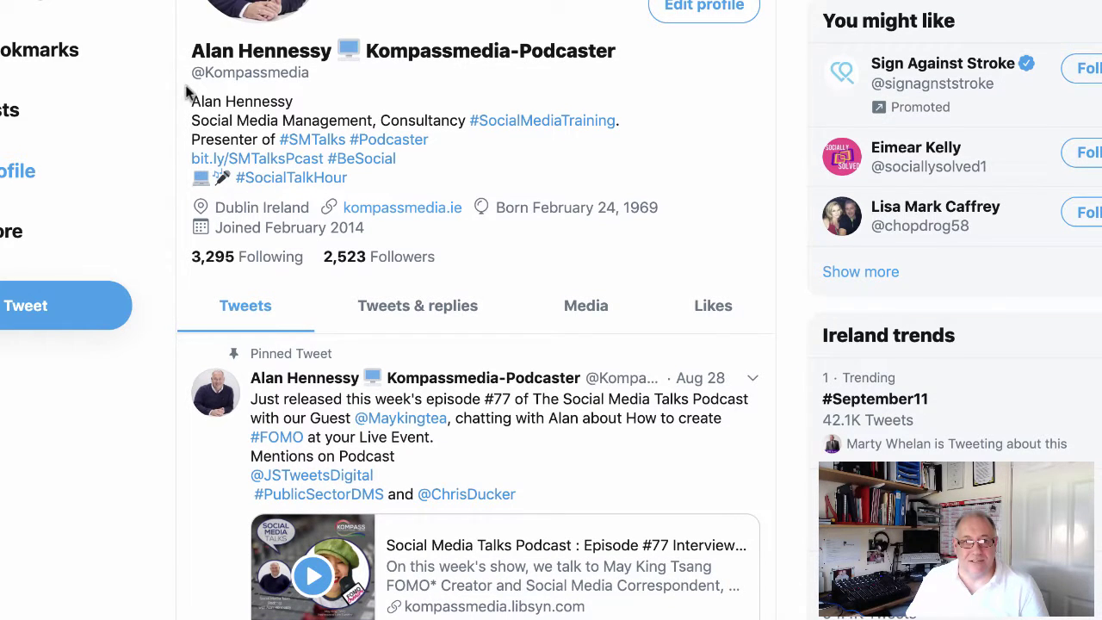
pyautogui.moveTo(172, 93); pyautogui.dragTo(487, 113)
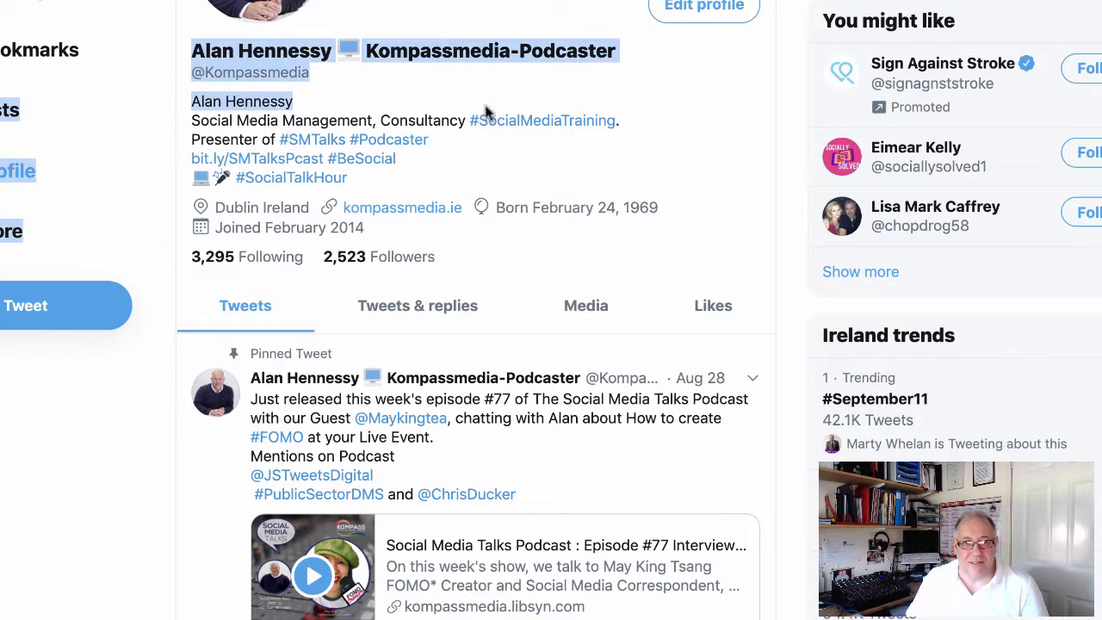
pyautogui.click(570, 162)
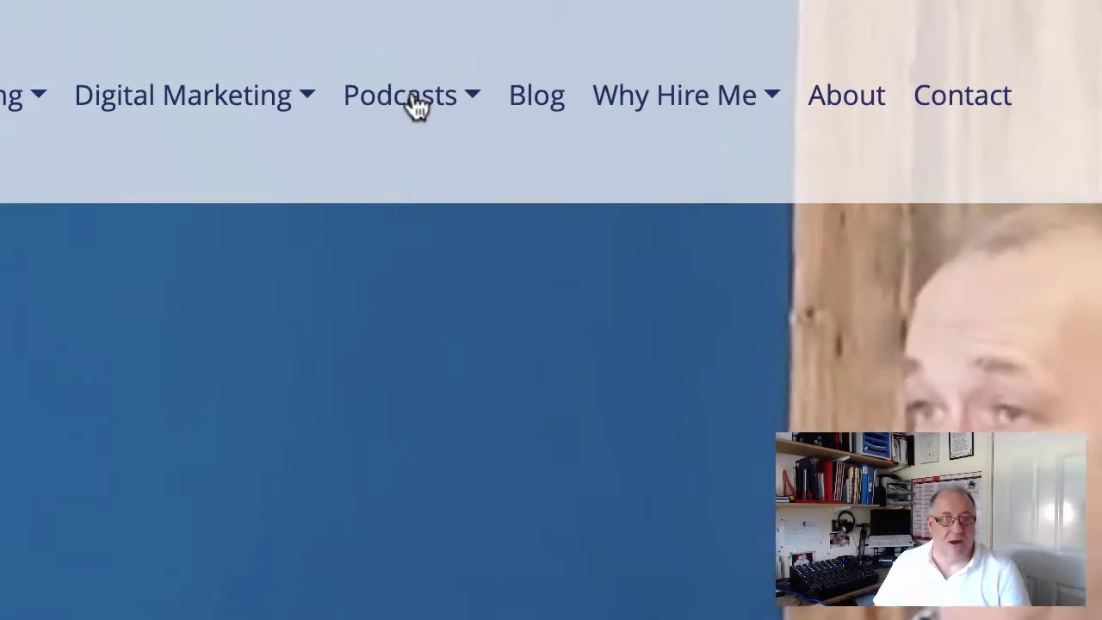
# Step: Open the Social Media Talks: Podcasts page from the Podcasts menu
pyautogui.click(418, 103)
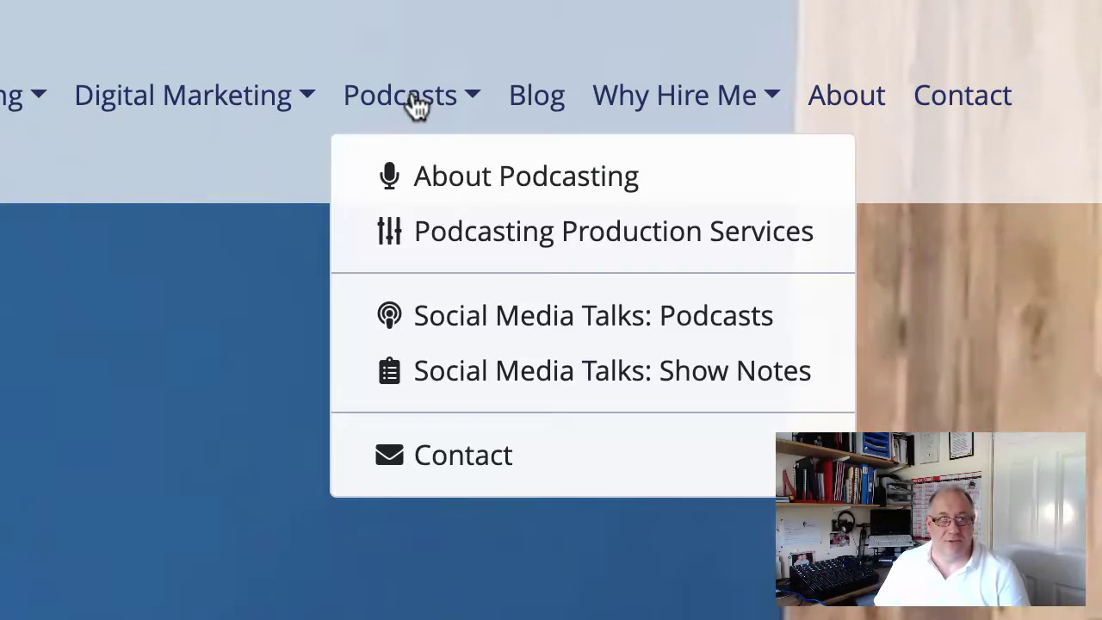
pyautogui.click(563, 321)
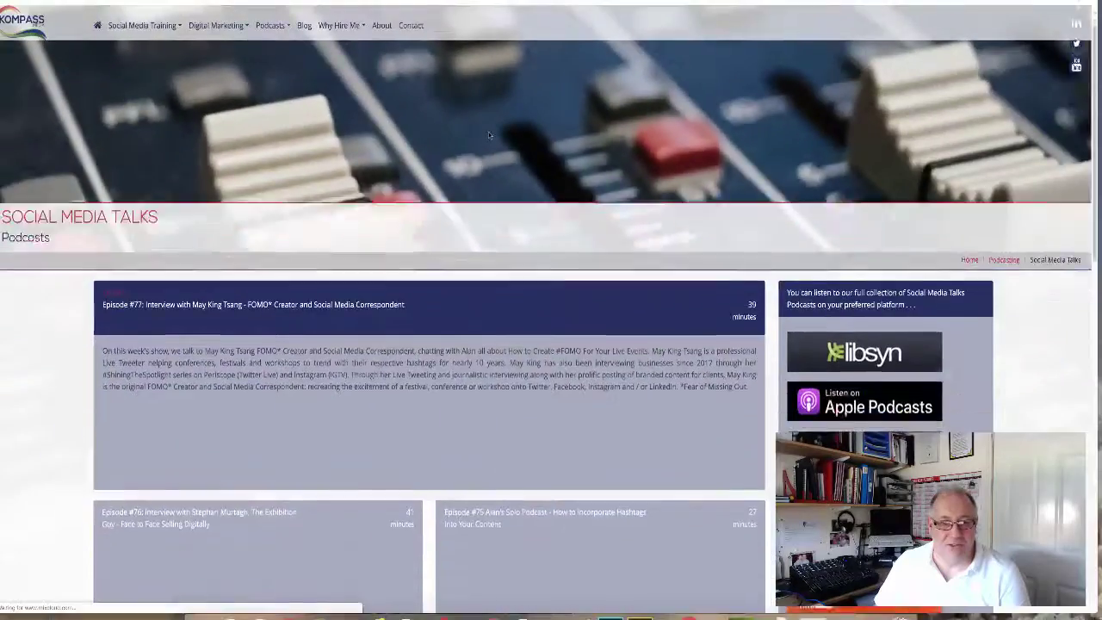
# Step: Scroll the podcast episodes, visit the Blog, then return to the Main Website homepage
pyautogui.scroll(-2, 488, 132)
pyautogui.scroll(-4, 488, 132)
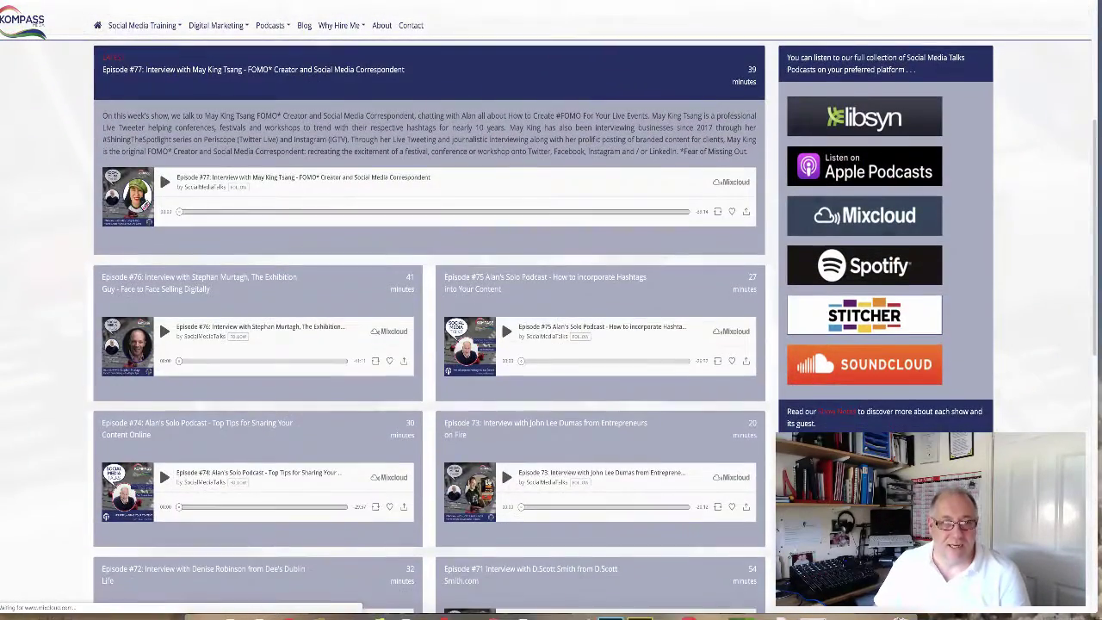
pyautogui.scroll(-4, 488, 258)
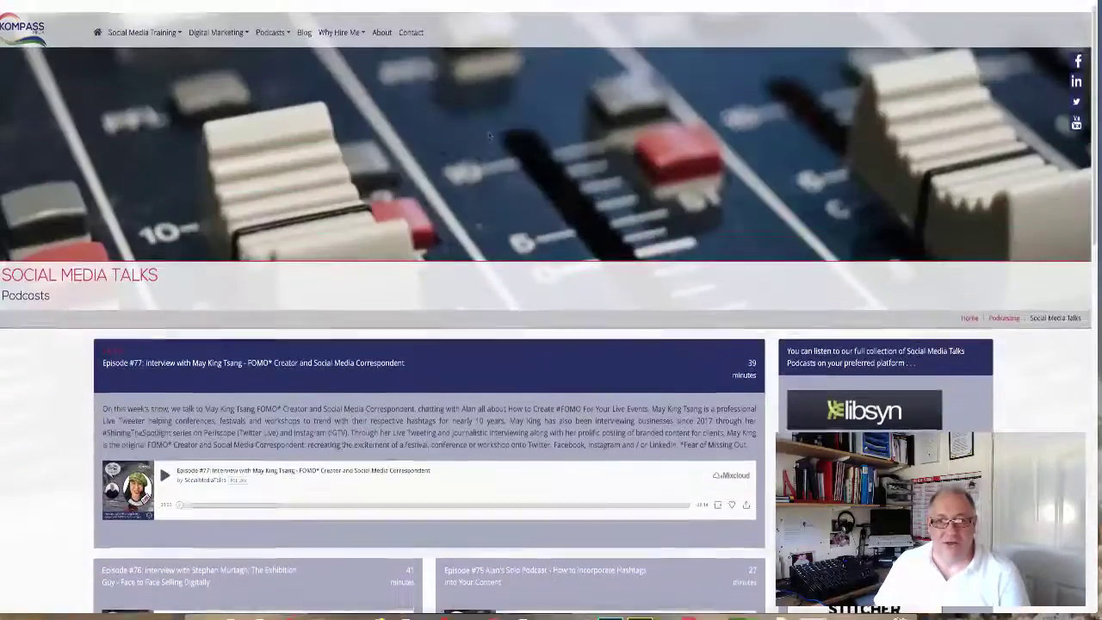
pyautogui.scroll(-3, 488, 132)
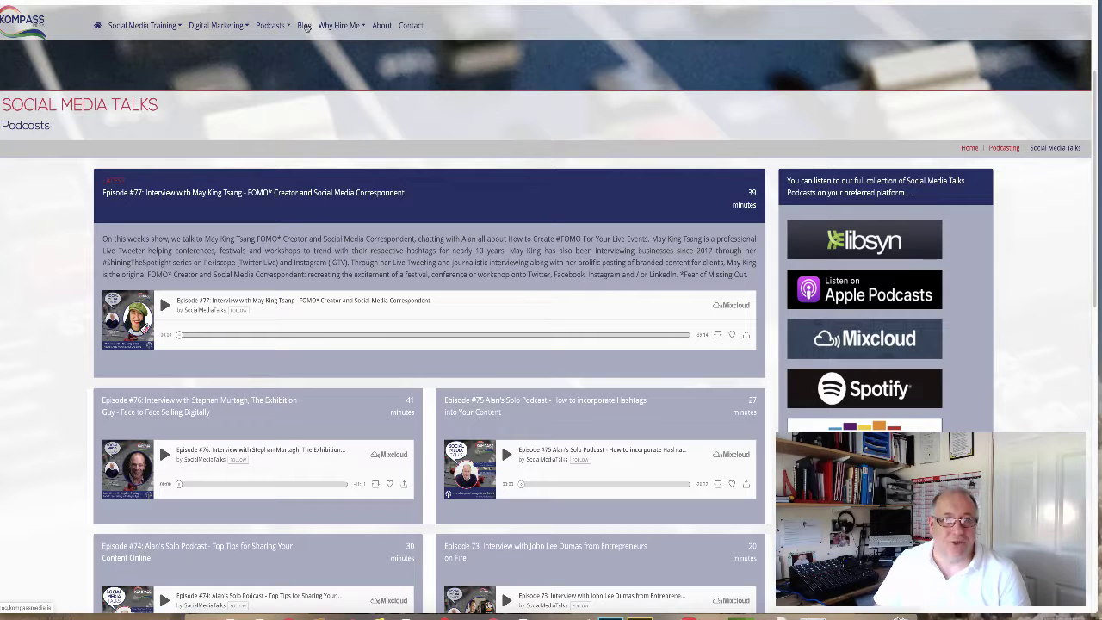
pyautogui.click(305, 27)
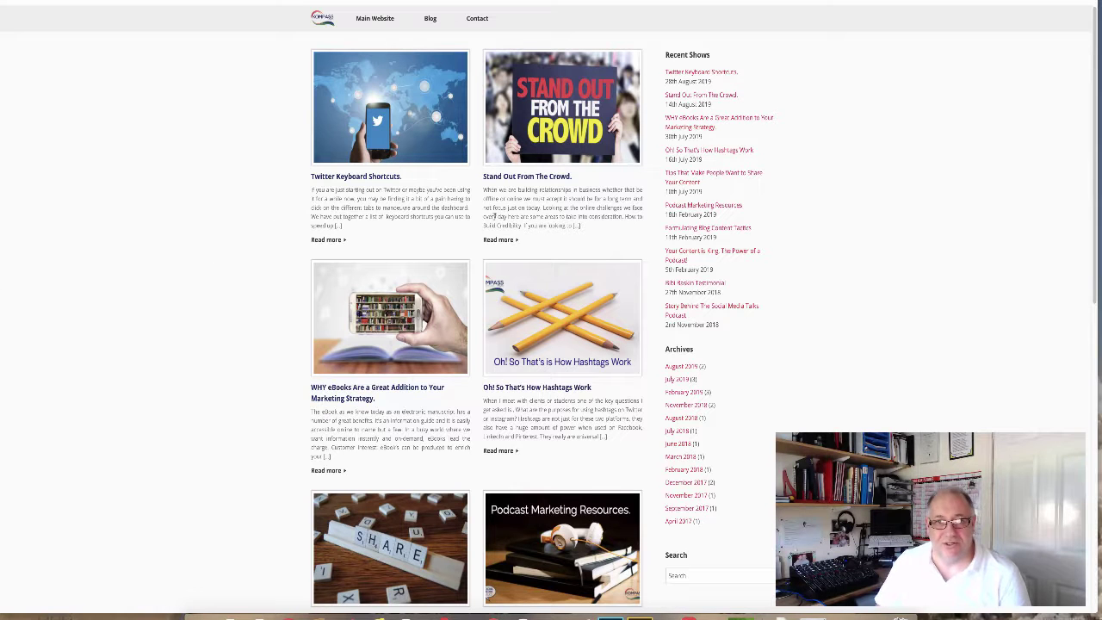
pyautogui.click(376, 21)
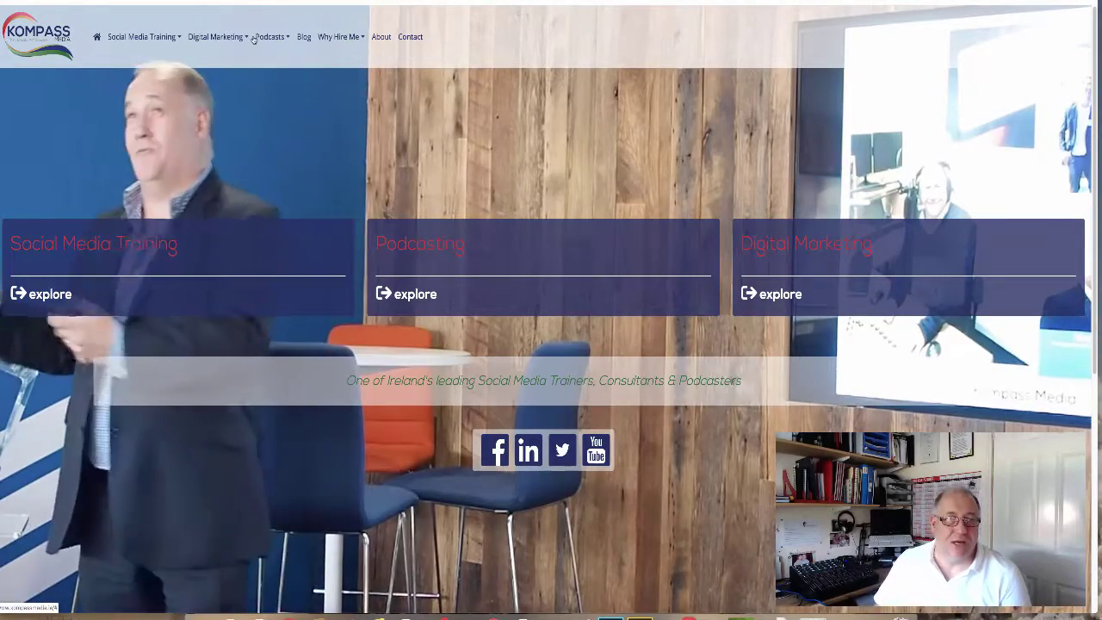
# Step: Open Social Media Training › Tools & Analytics and scroll through its recommended tool panels
pyautogui.click(180, 39)
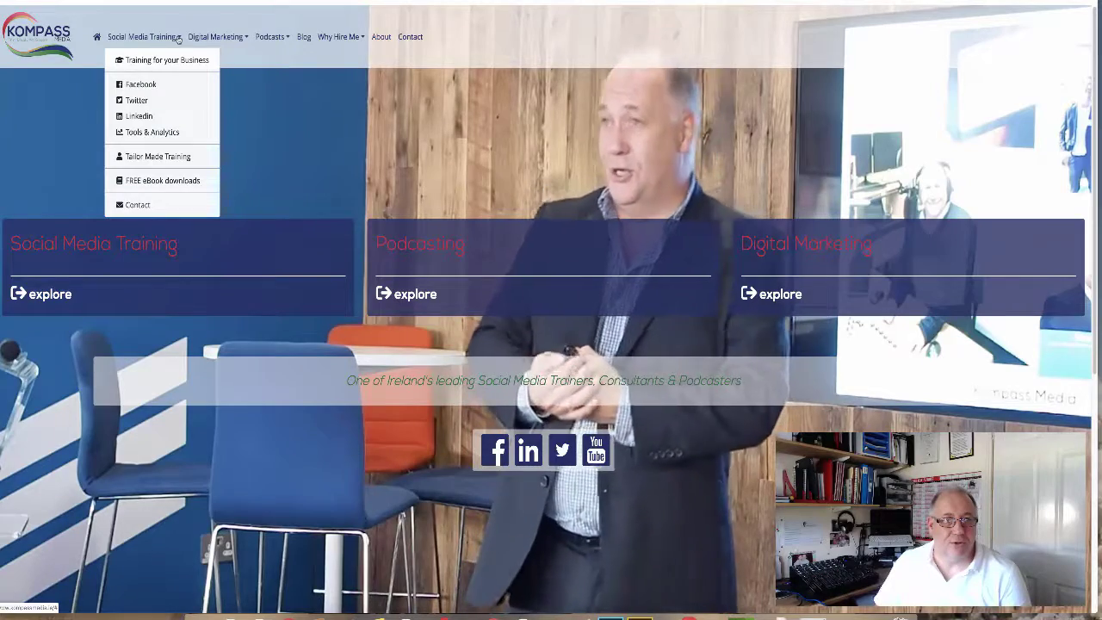
pyautogui.click(155, 132)
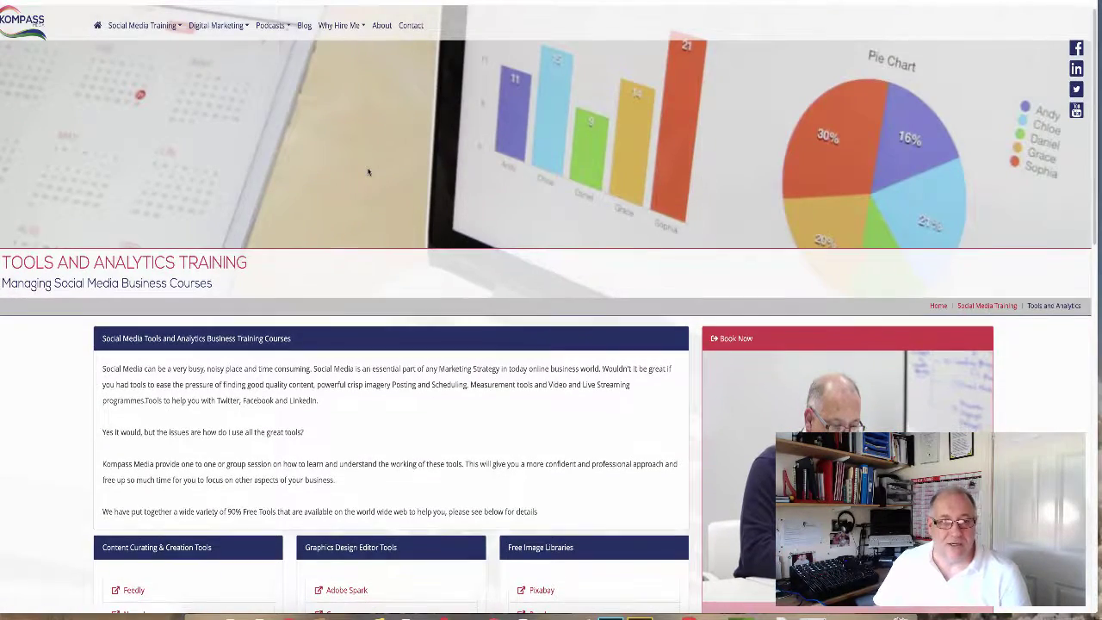
pyautogui.scroll(-4, 367, 172)
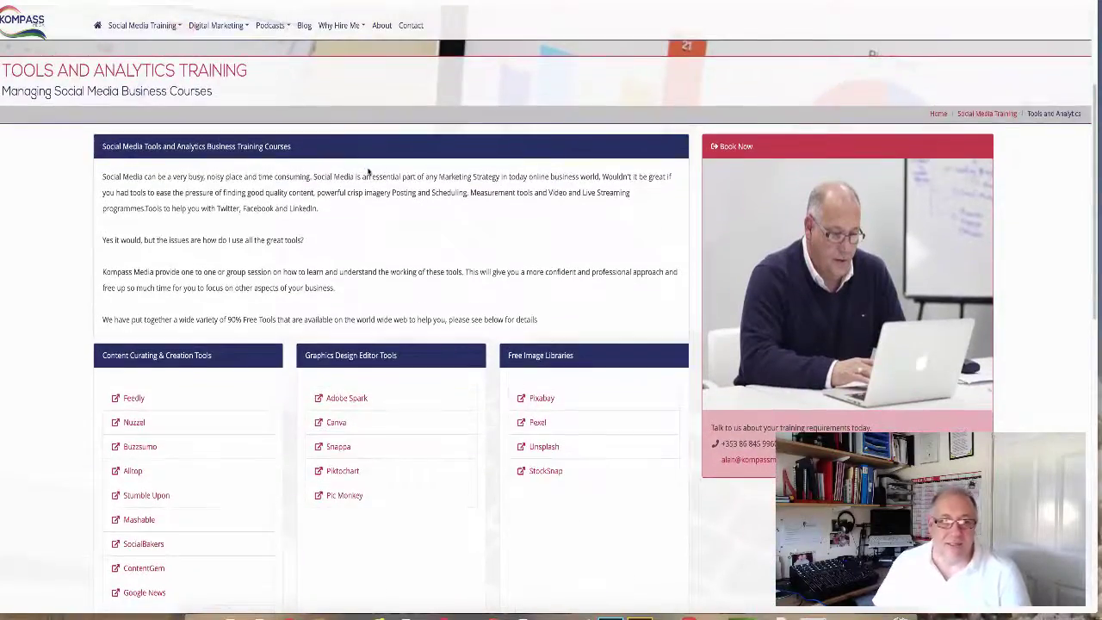
pyautogui.scroll(-1, 368, 172)
pyautogui.scroll(-1, 369, 172)
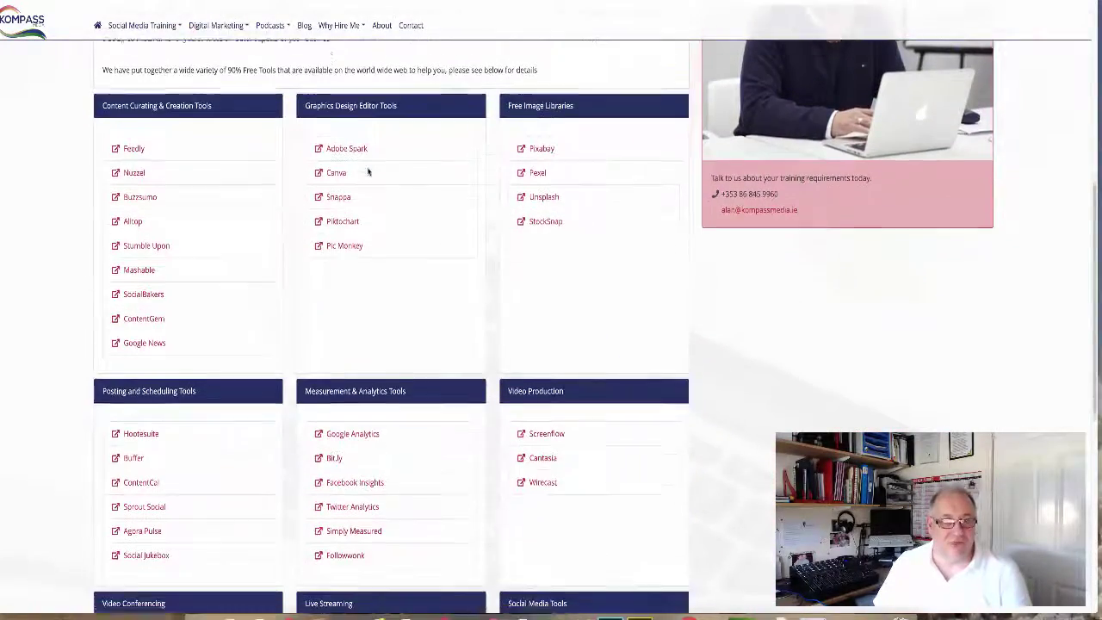
pyautogui.scroll(-1, 367, 172)
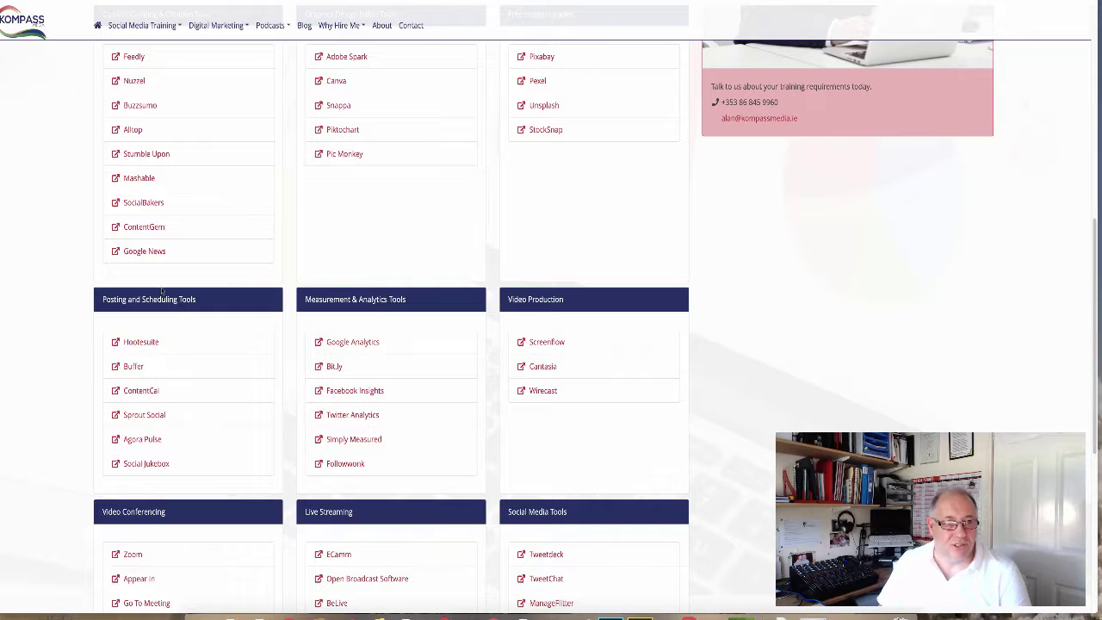
pyautogui.scroll(-1, 174, 290)
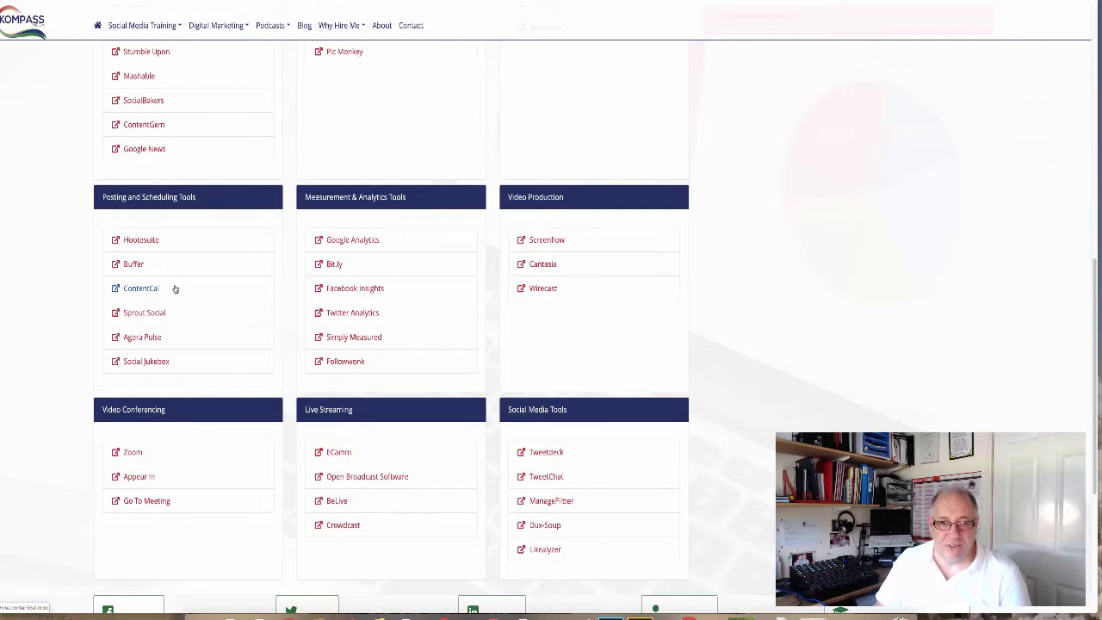
pyautogui.scroll(2, 175, 289)
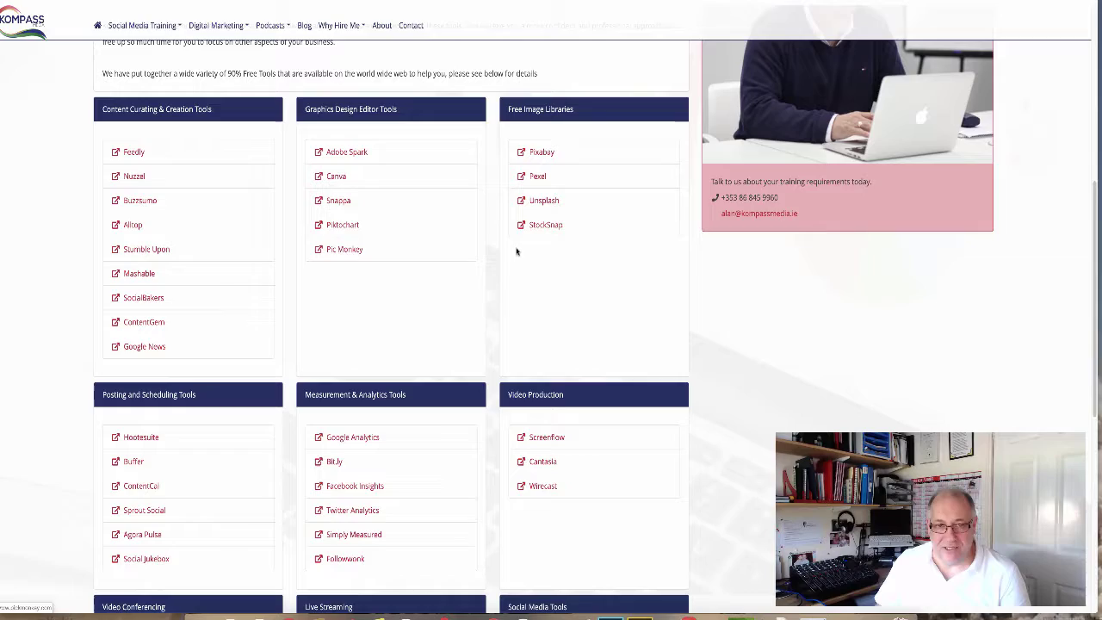
pyautogui.scroll(5, 557, 256)
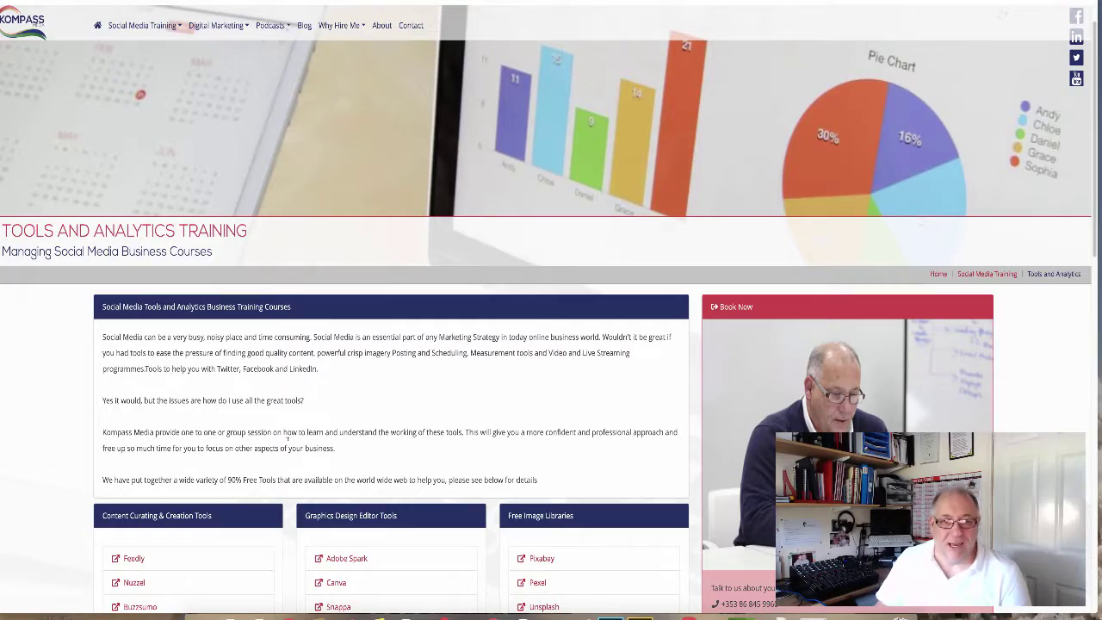
pyautogui.scroll(1, 426, 392)
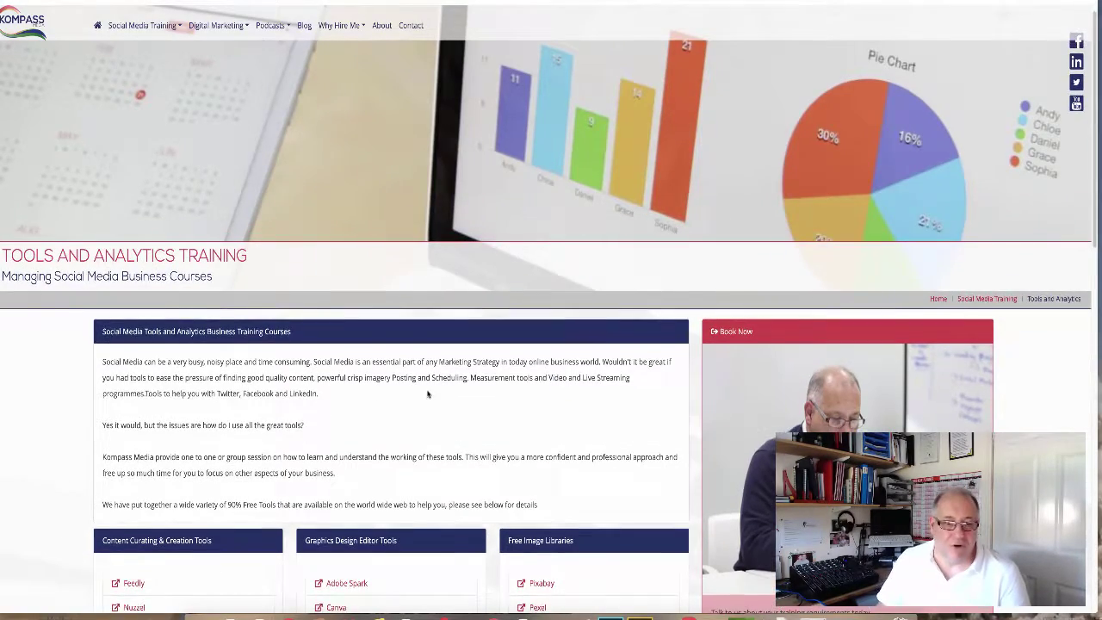
pyautogui.scroll(-3, 427, 393)
pyautogui.scroll(-4, 427, 393)
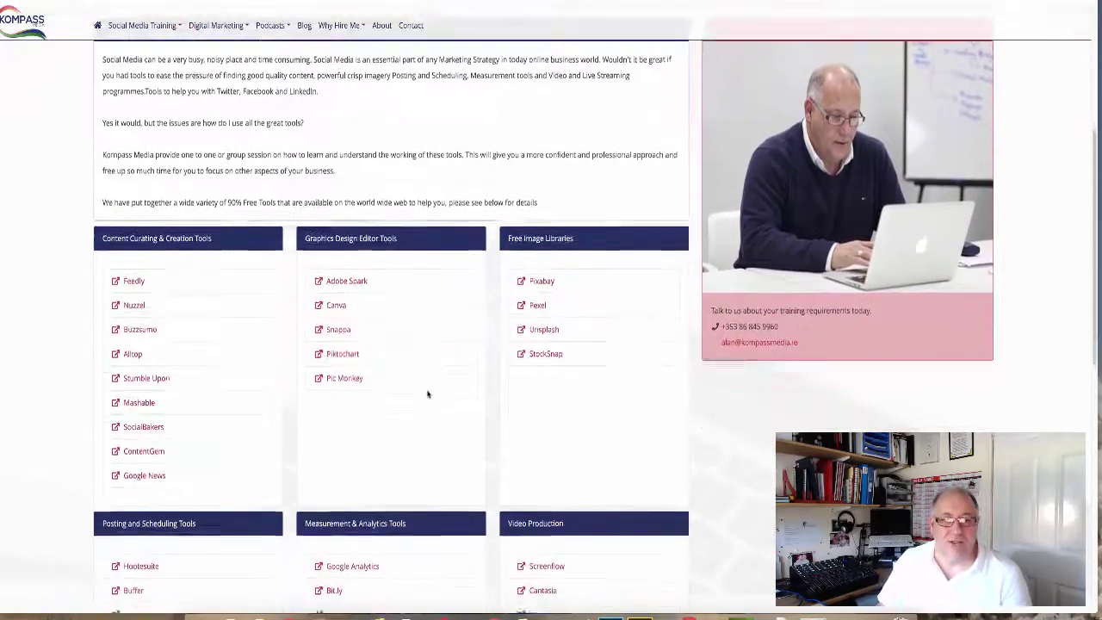
pyautogui.scroll(-4, 426, 393)
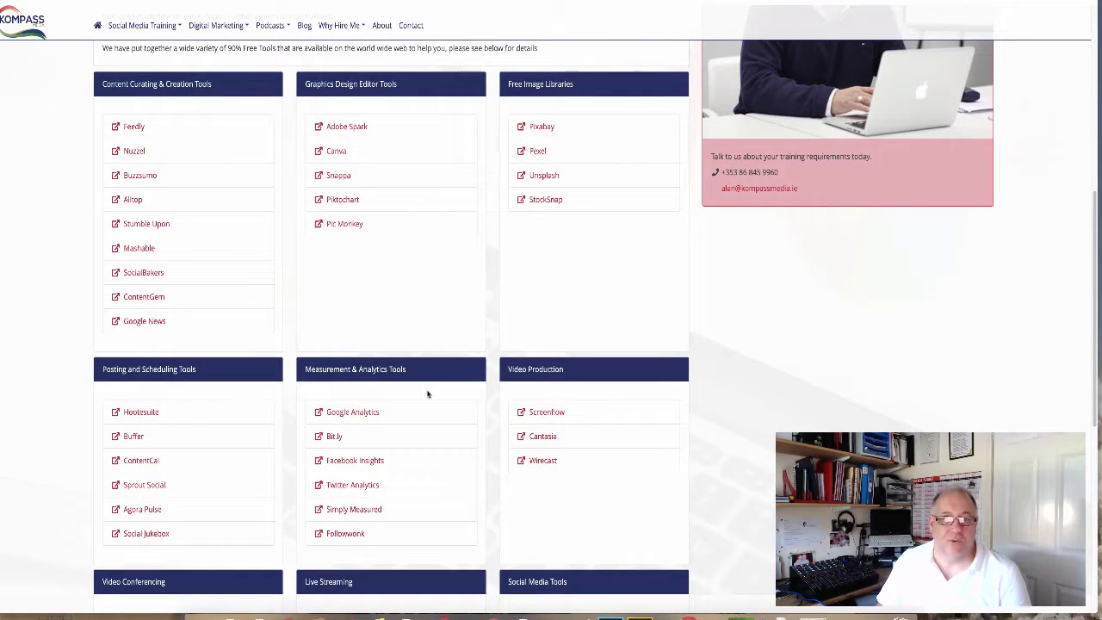
pyautogui.scroll(2, 427, 394)
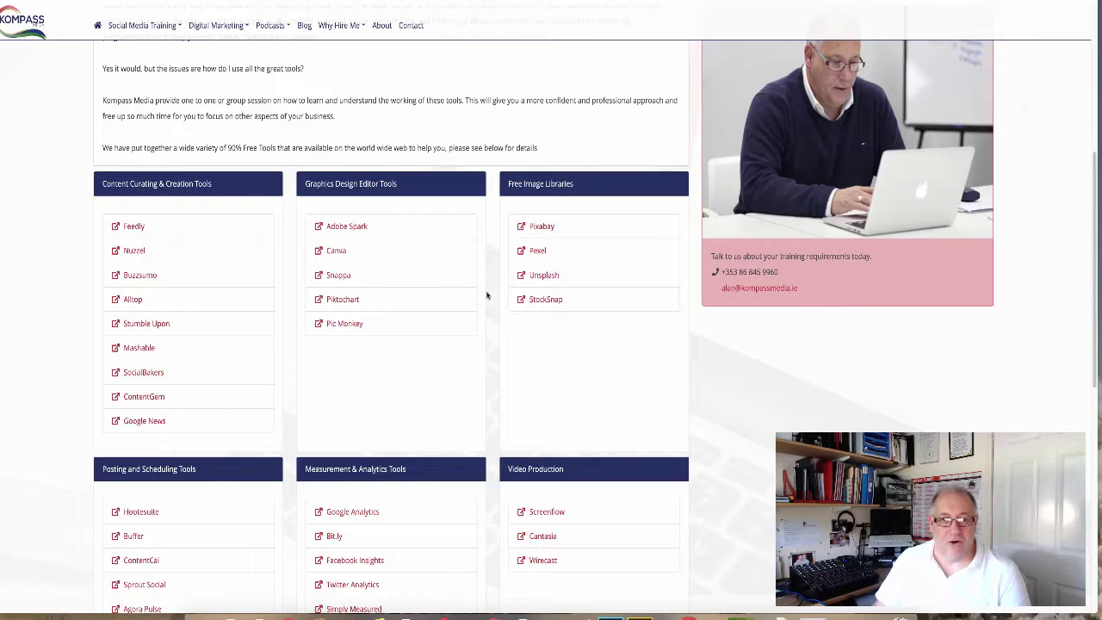
pyautogui.scroll(2, 486, 296)
pyautogui.scroll(3, 486, 295)
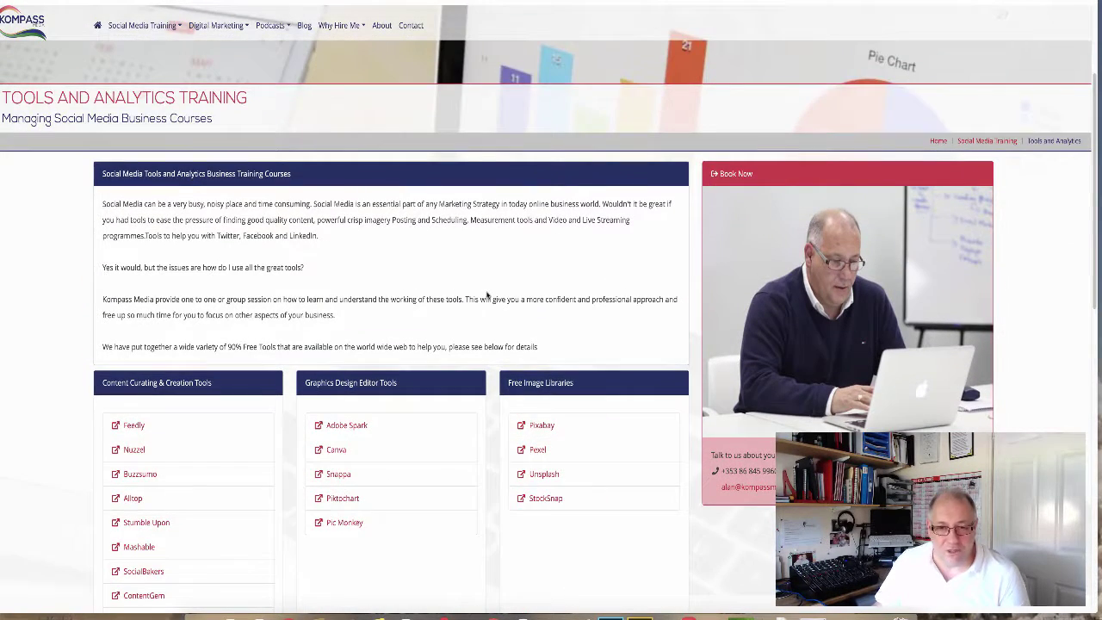
pyautogui.scroll(4, 486, 295)
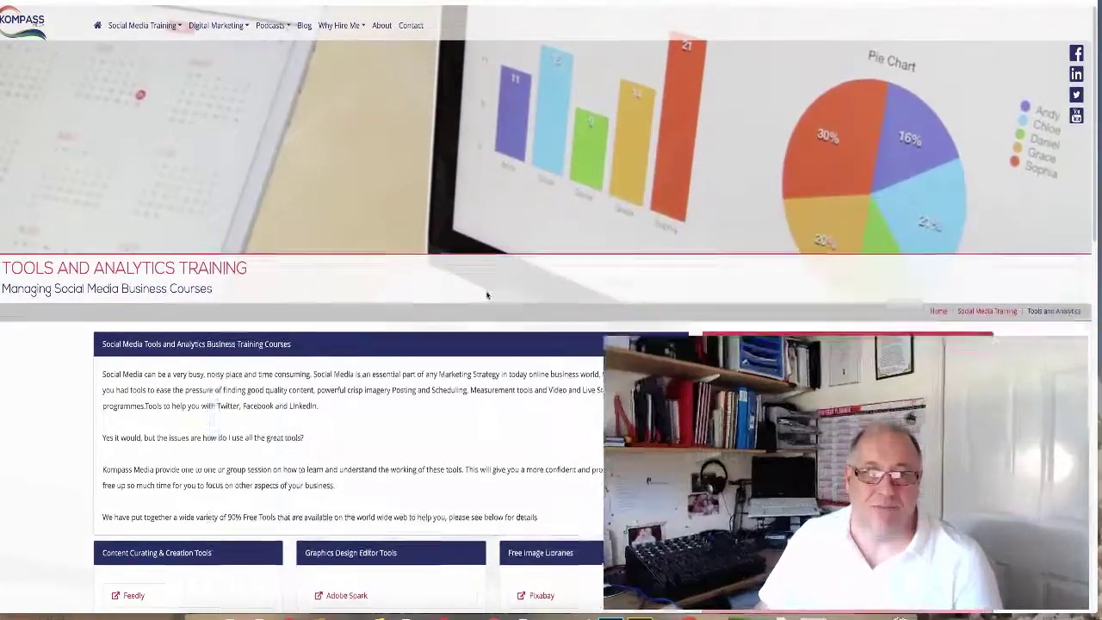